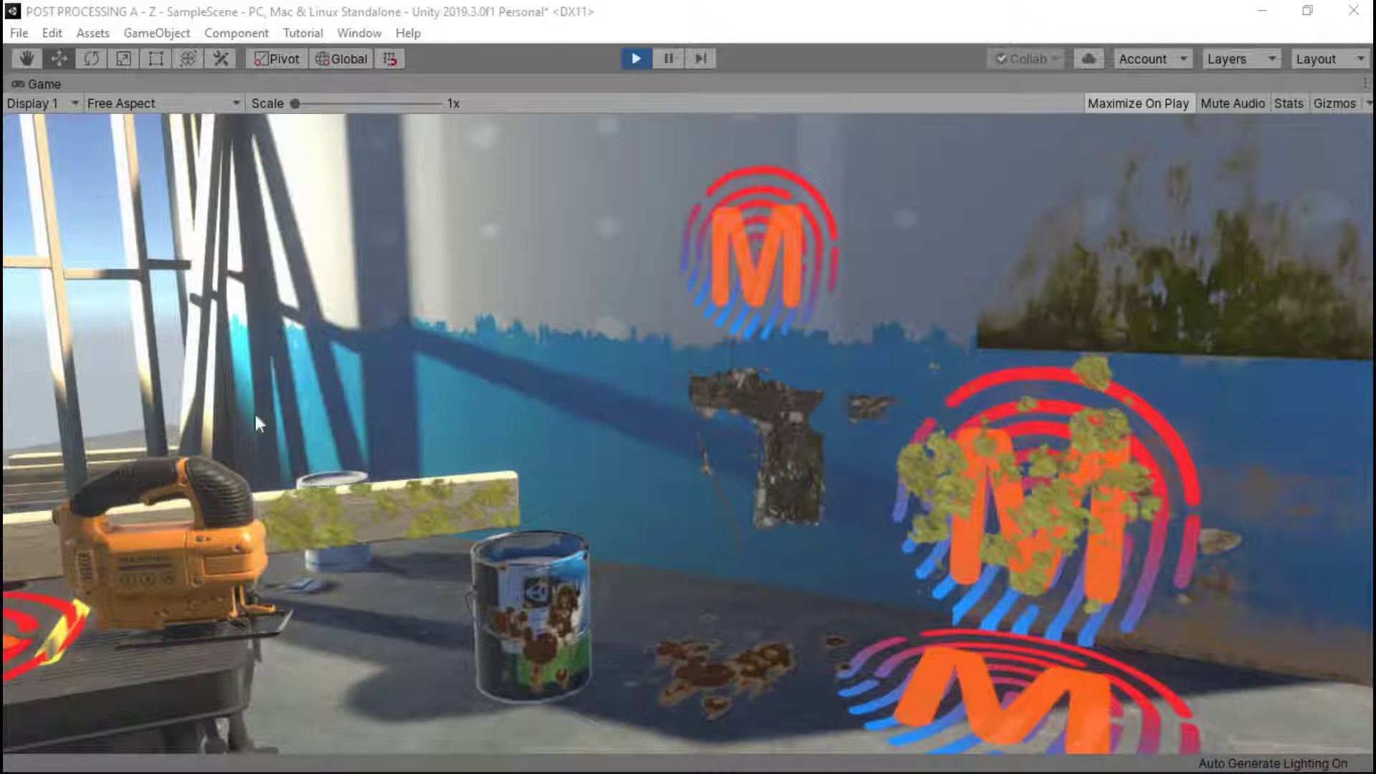
Step: Download the UnityURPUnlitScreenSpaceDecalShader repository from GitHub as a ZIP file
{"action": "left_click", "coordinate": [556, 522]}
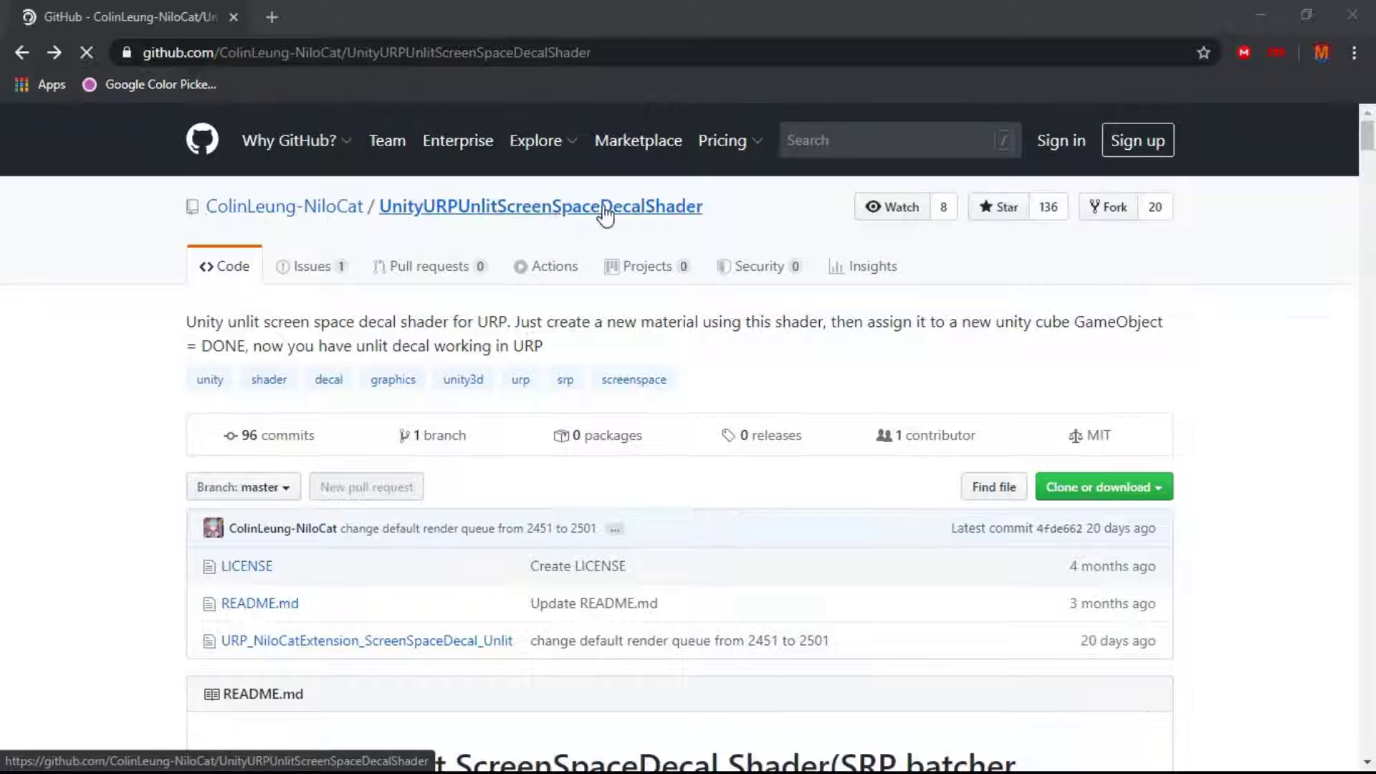
{"action": "scroll", "coordinate": [850, 215], "scroll_direction": "down", "scroll_amount": 3}
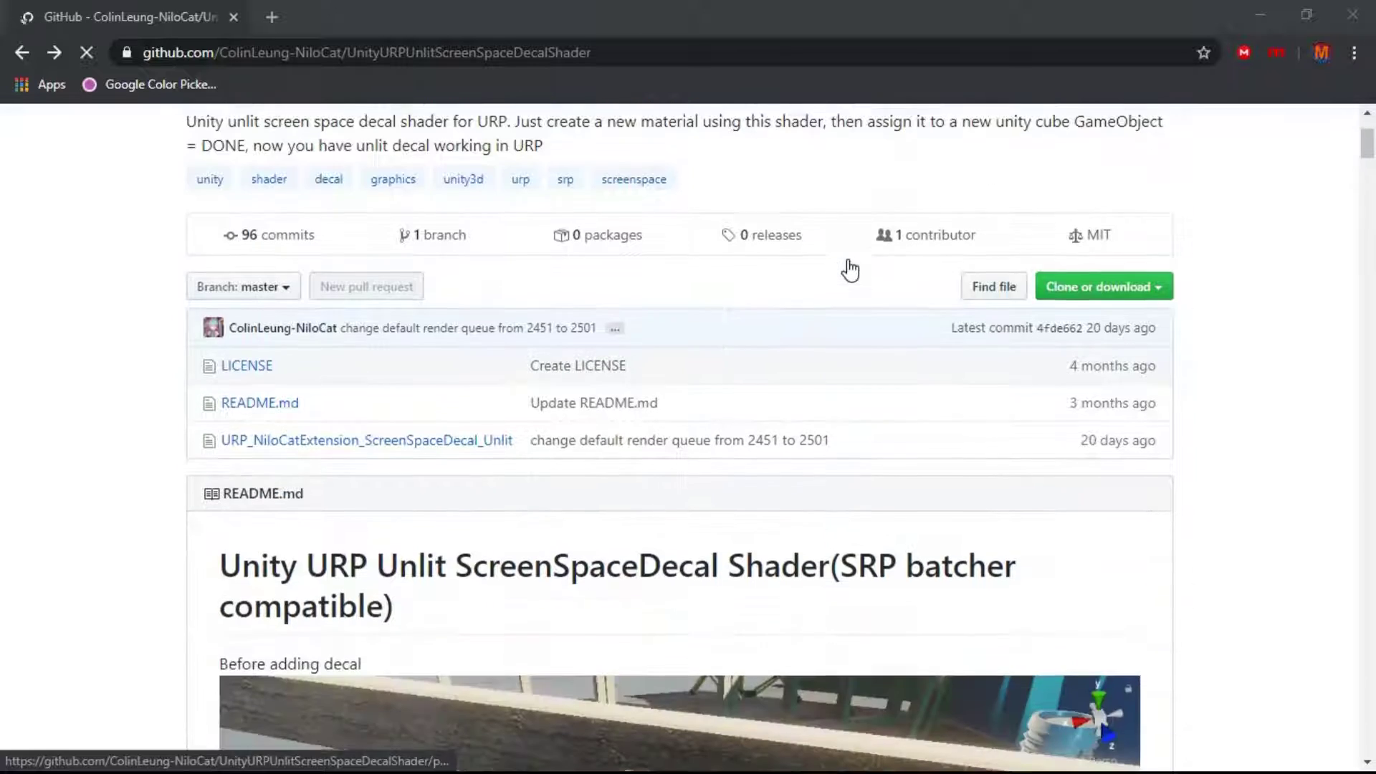
{"action": "scroll", "coordinate": [304, 361], "scroll_direction": "down", "scroll_amount": 1}
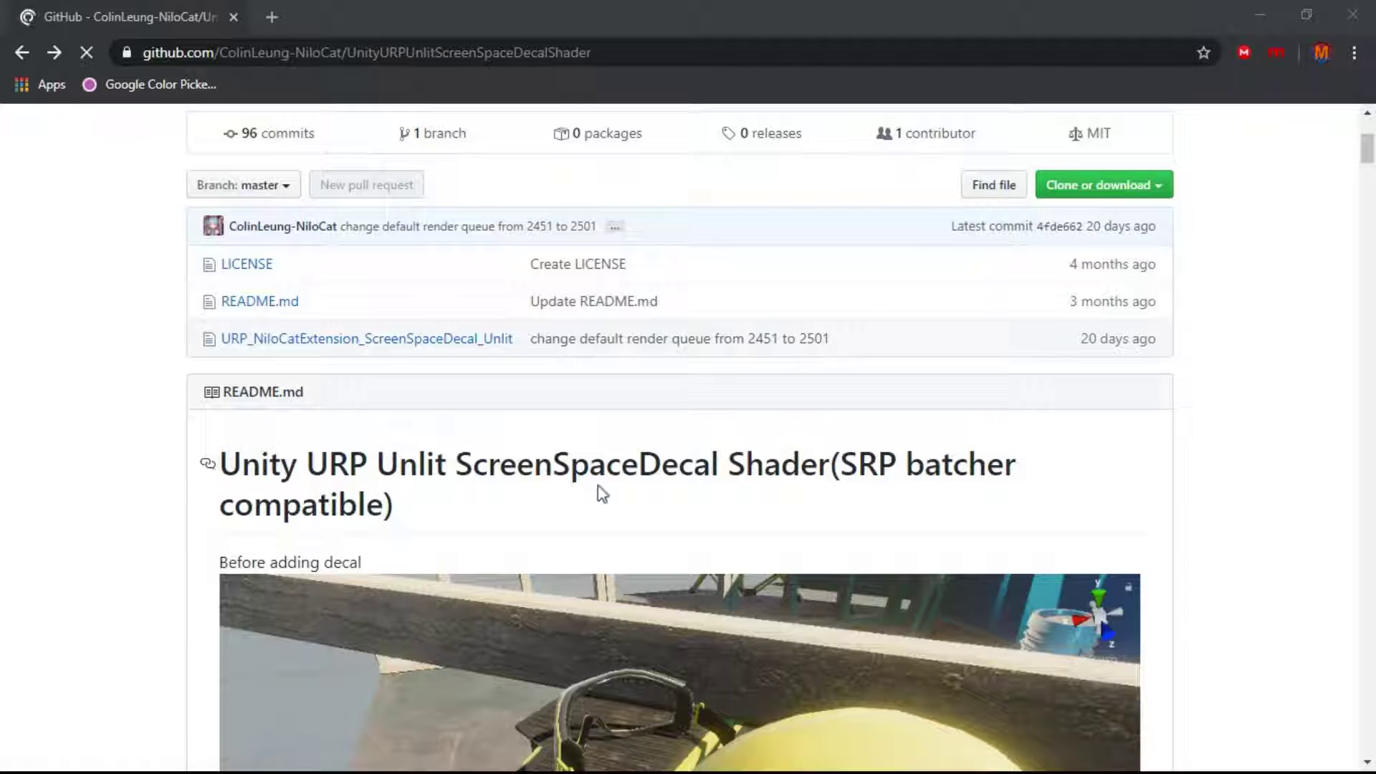
{"action": "left_click", "coordinate": [1196, 188]}
{"action": "left_click", "coordinate": [1147, 186]}
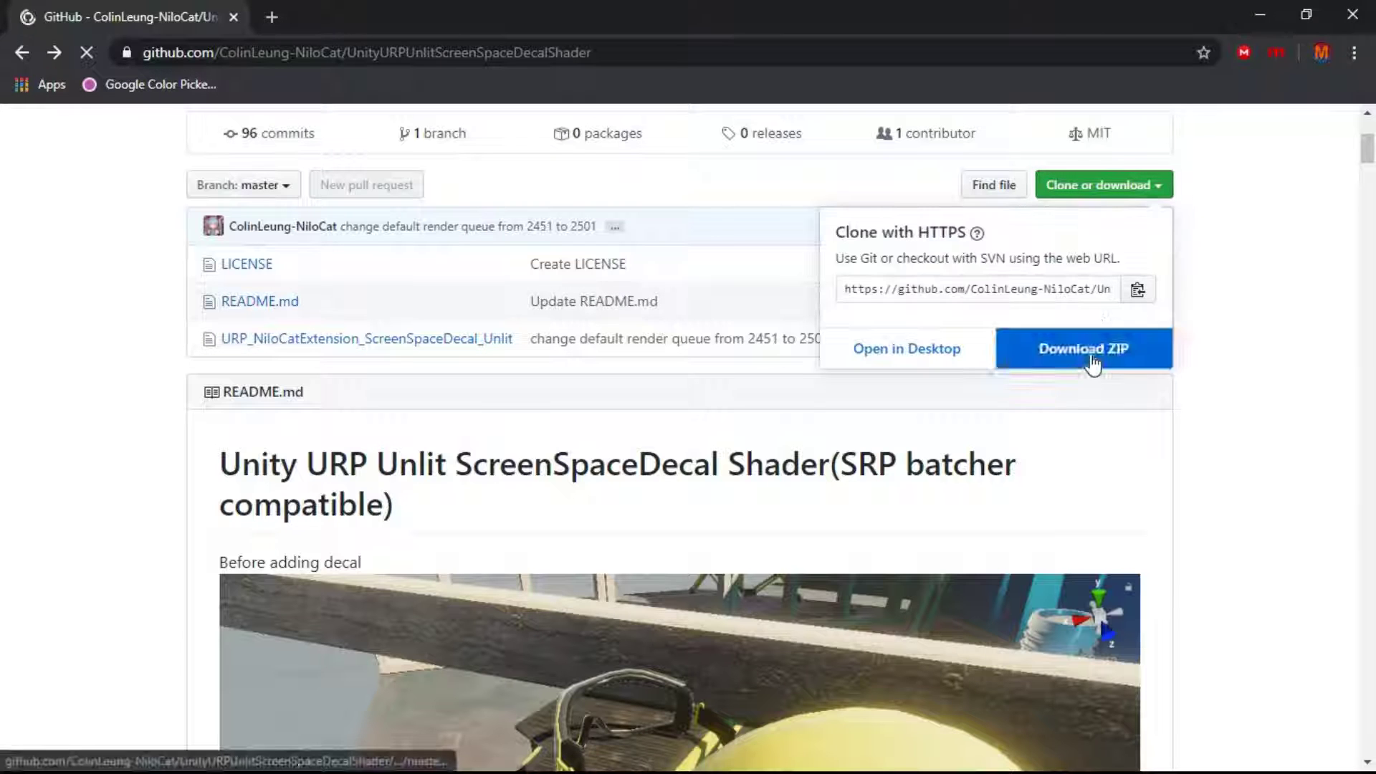
{"action": "left_click", "coordinate": [1296, 273]}
Step: Scroll through the README's before-and-after decal example images
{"action": "scroll", "coordinate": [578, 473], "scroll_direction": "down", "scroll_amount": 3}
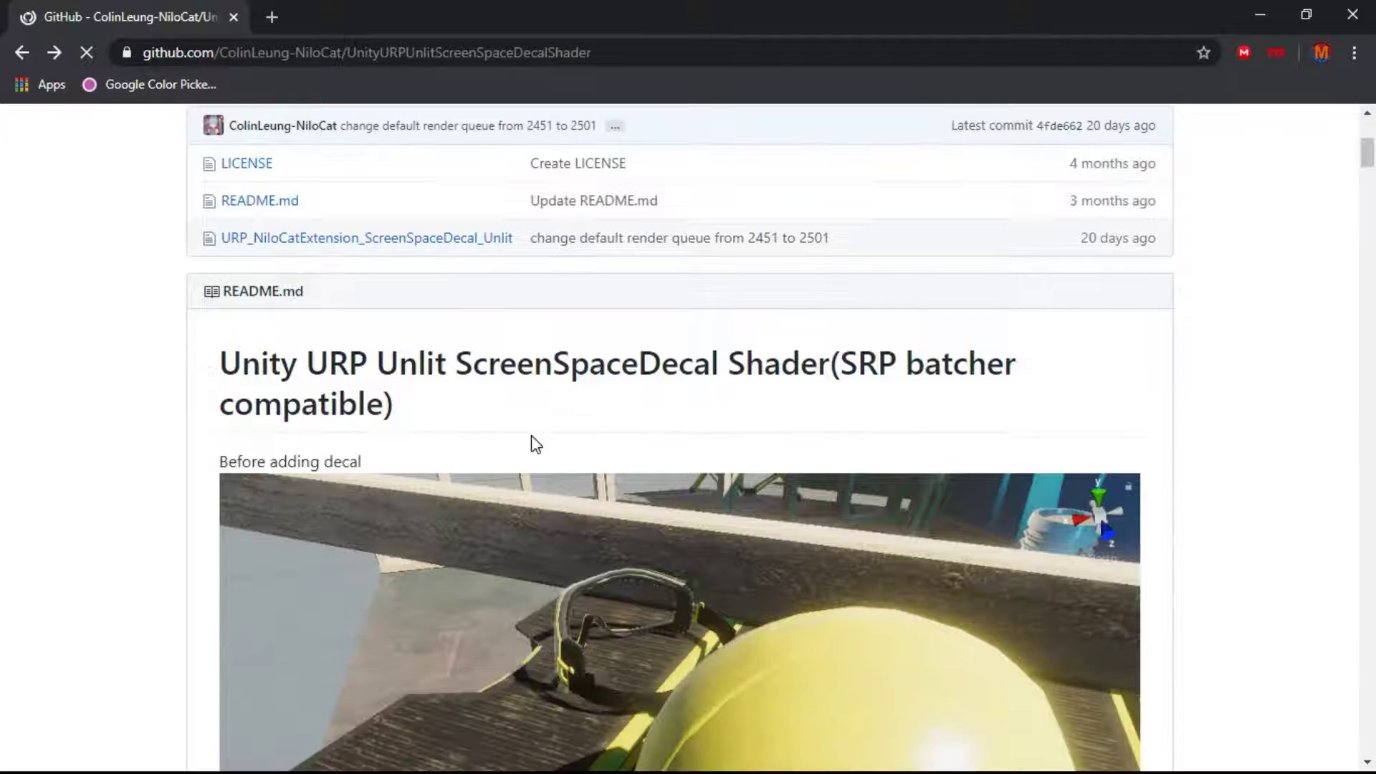
{"action": "scroll", "coordinate": [316, 369], "scroll_direction": "down", "scroll_amount": 7}
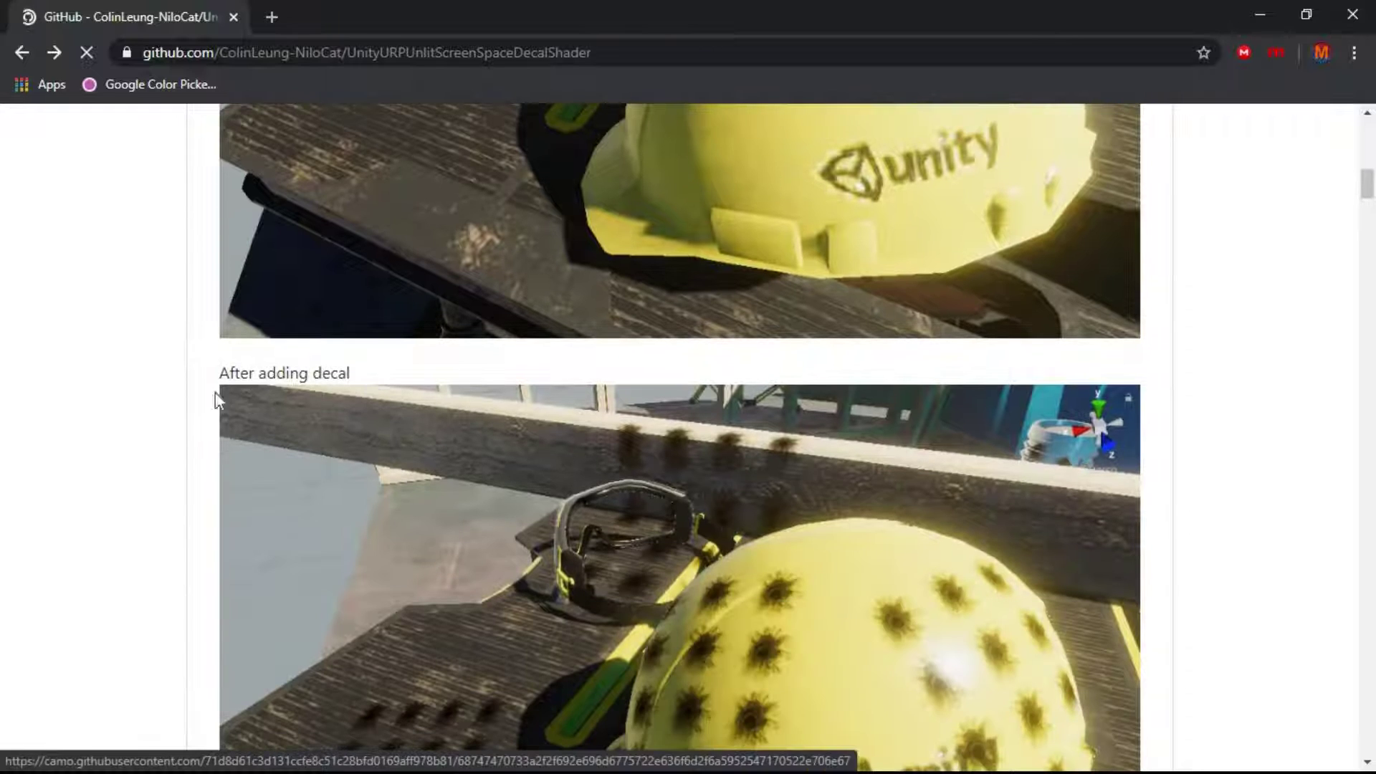
{"action": "scroll", "coordinate": [792, 362], "scroll_direction": "down", "scroll_amount": 4}
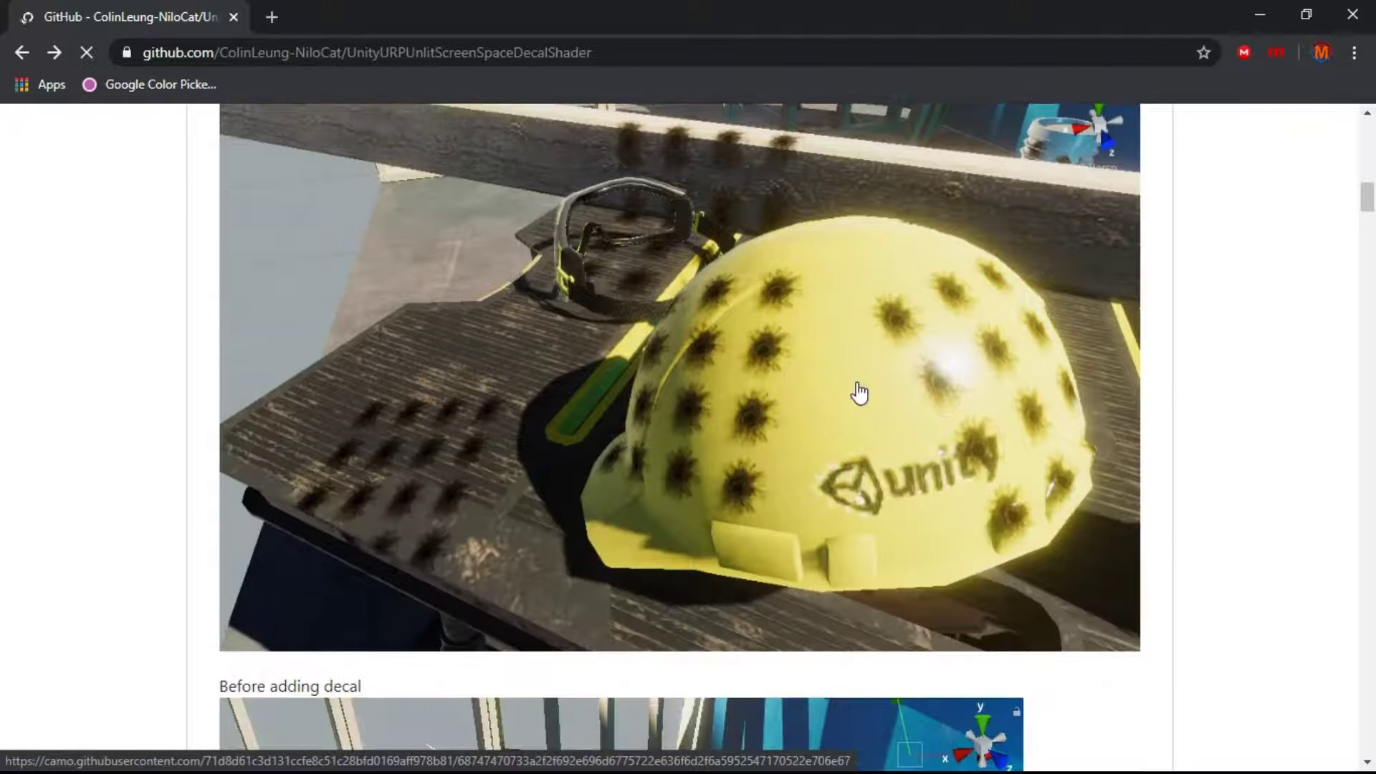
{"action": "scroll", "coordinate": [655, 310], "scroll_direction": "down", "scroll_amount": 6}
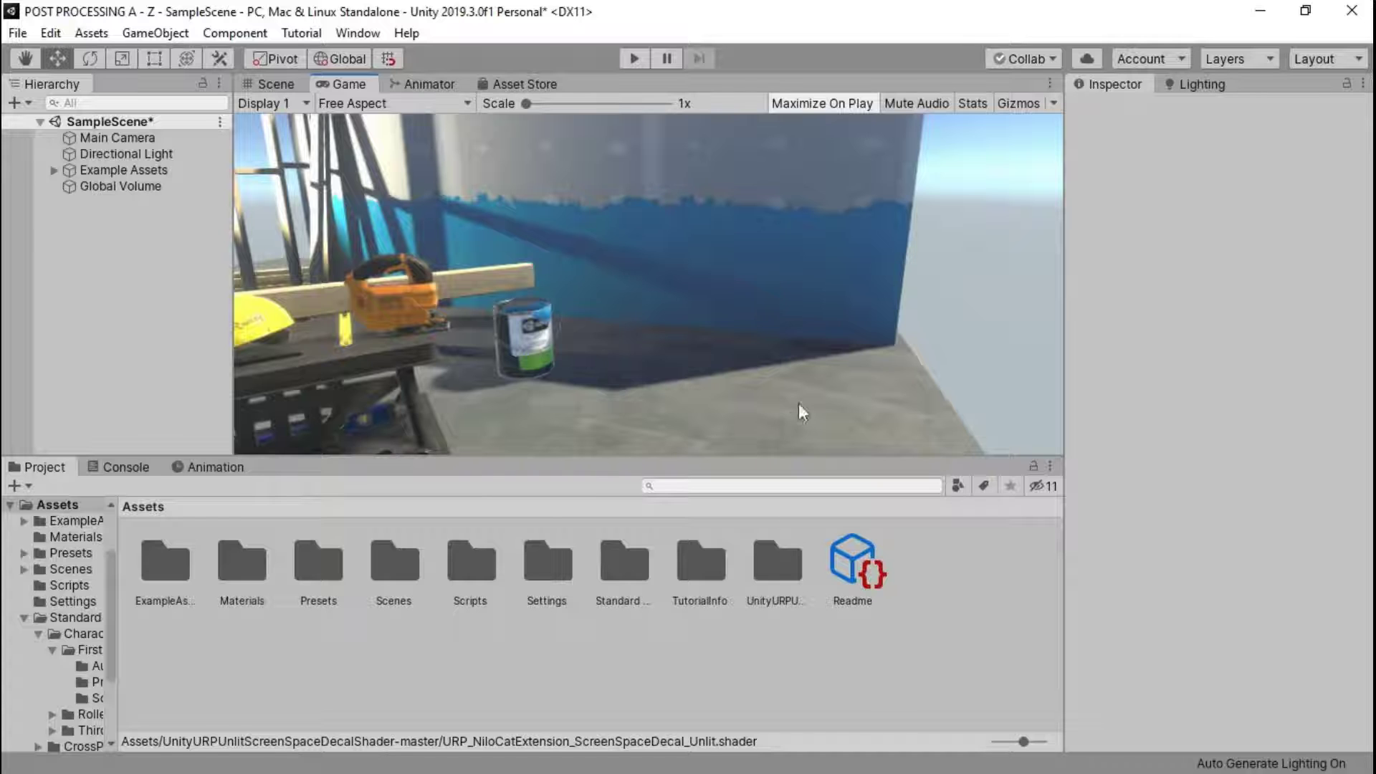
Step: Append .shader to the URP_NiloCatExtension_ScreenSpaceDecal_Unlit file name in the decal shader folder
{"action": "double_click", "coordinate": [777, 578]}
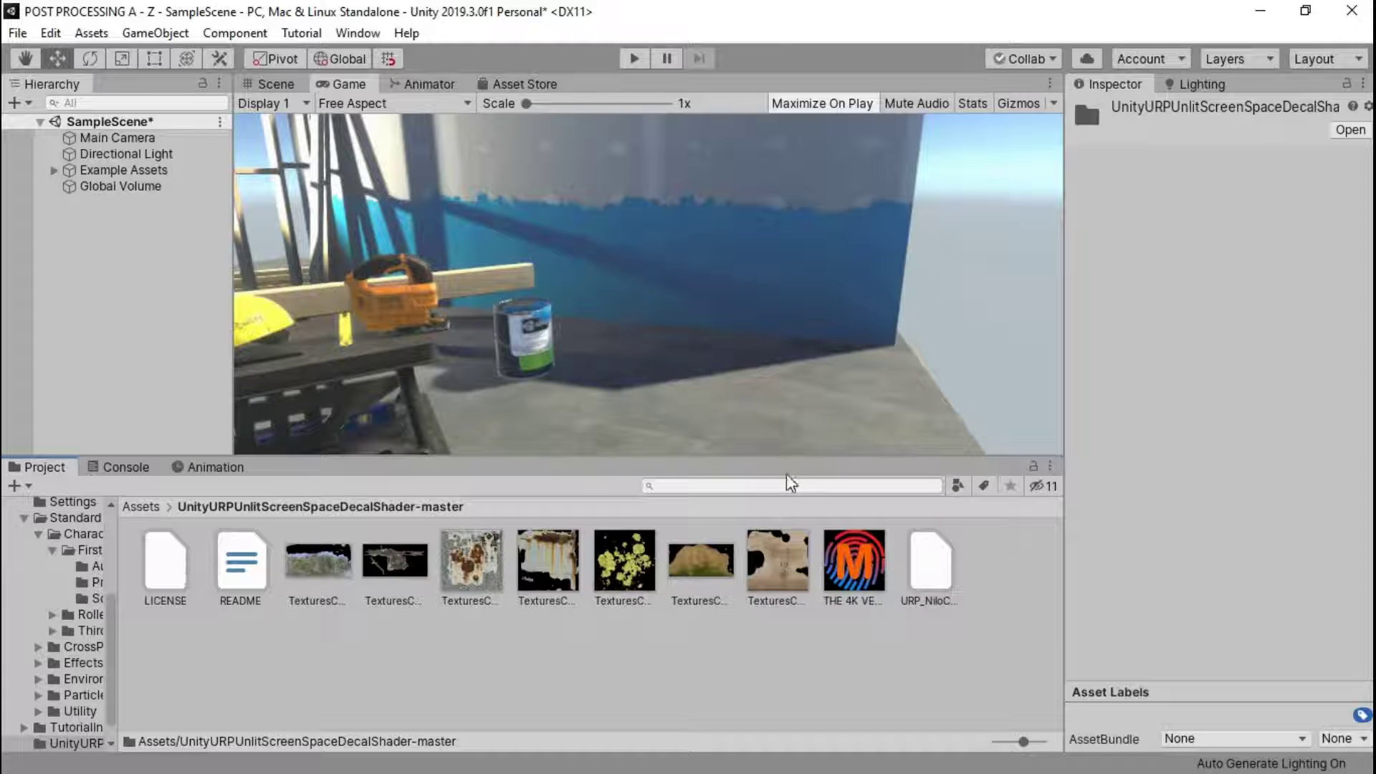
{"action": "right_click", "coordinate": [937, 573]}
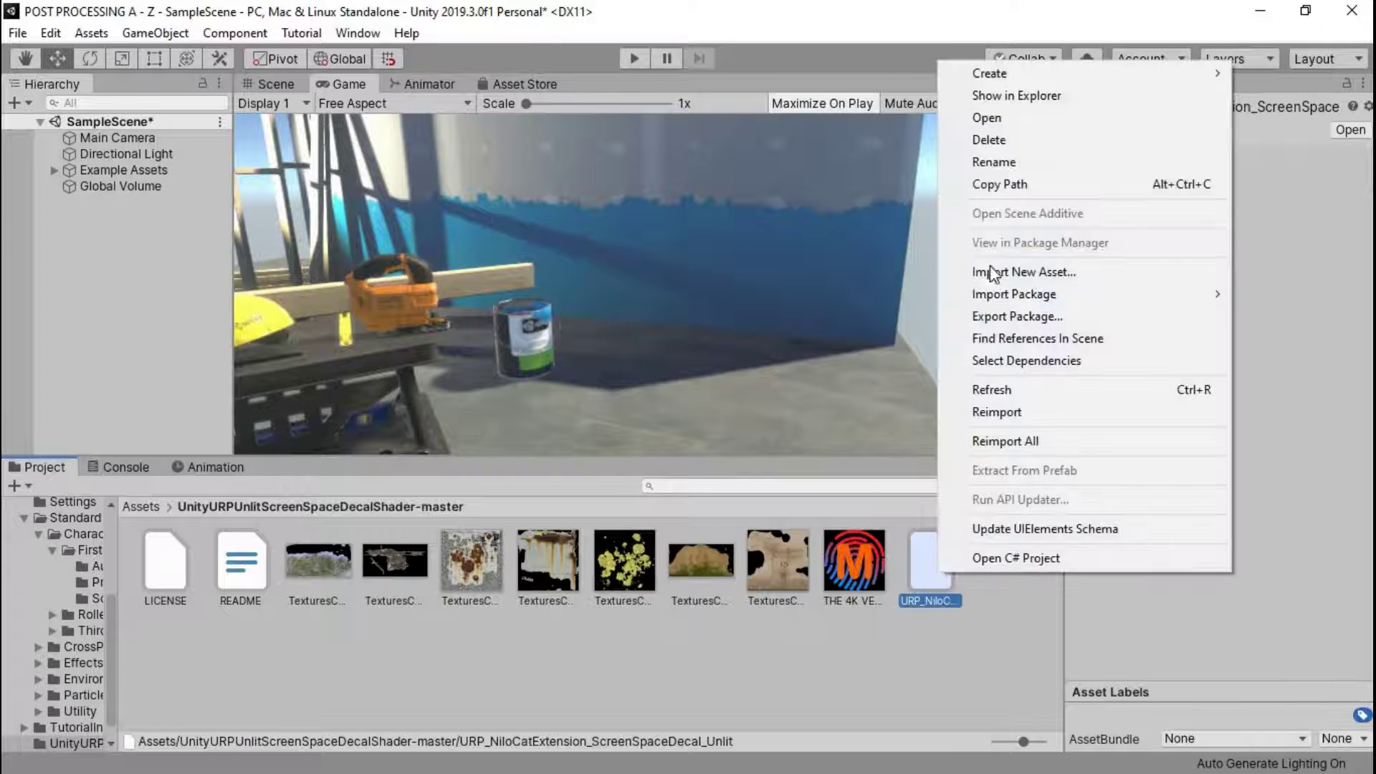
{"action": "left_click", "coordinate": [987, 171]}
{"action": "key", "text": "End"}
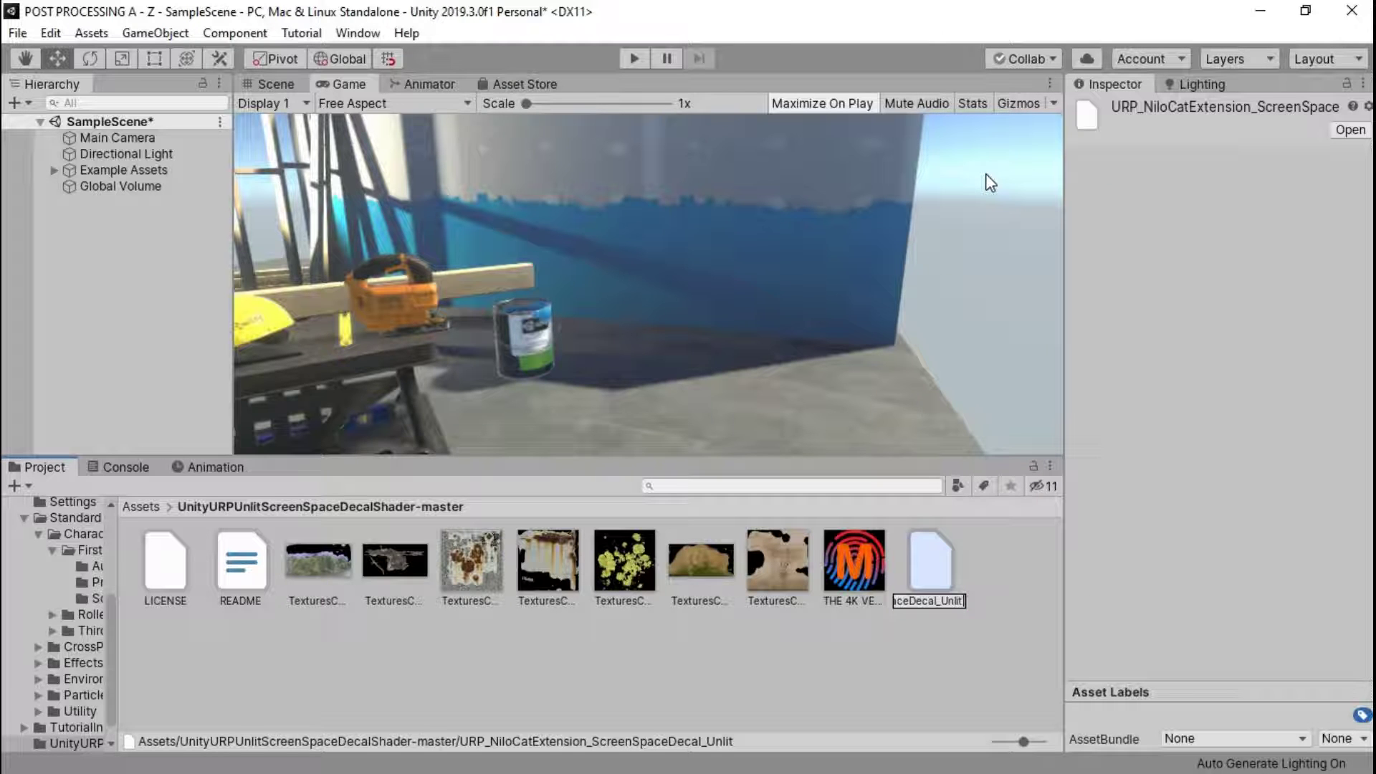
{"action": "type", "text": ".shader"}
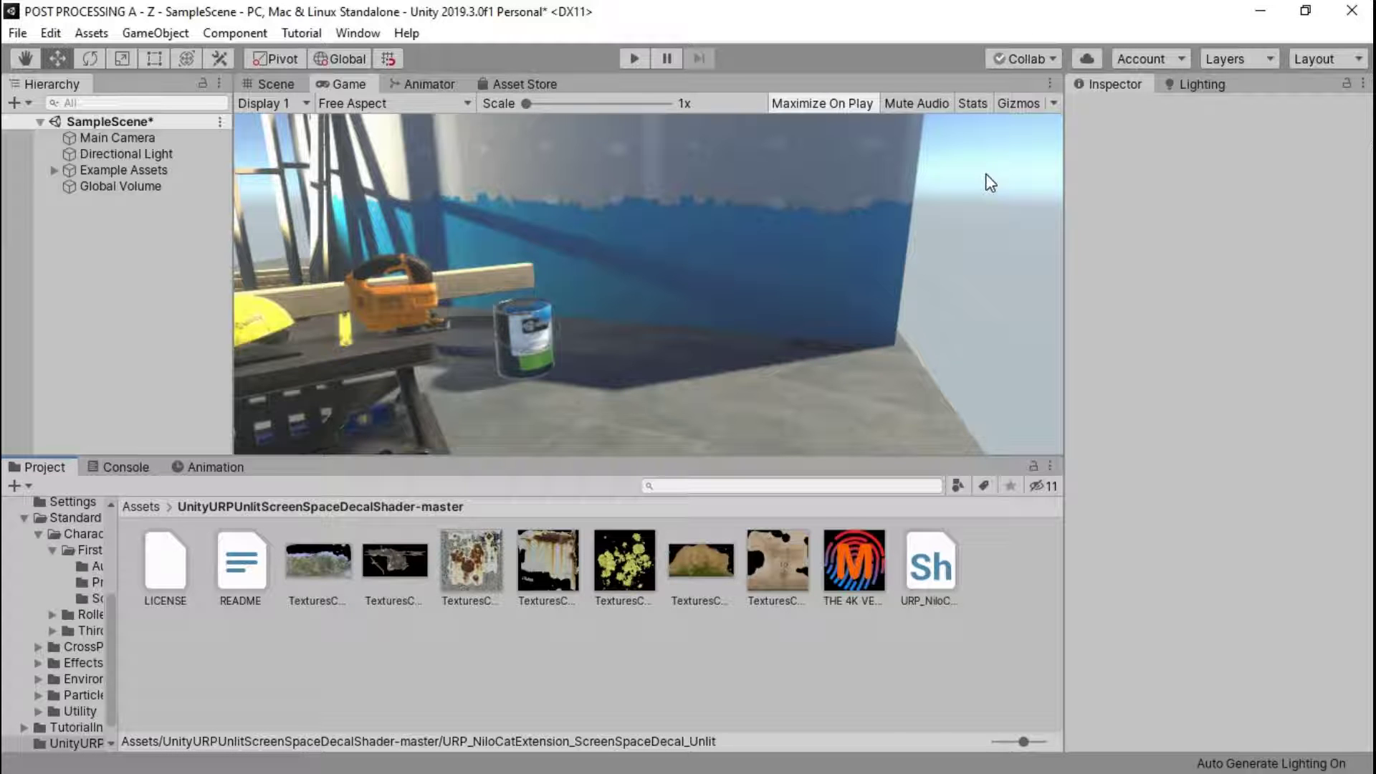
Step: Add a new 3D Cube to the scene from the Hierarchy menu
{"action": "left_click", "coordinate": [277, 84]}
{"action": "left_click_drag", "start_coordinate": [628, 244], "coordinate": [625, 280], "text": "alt"}
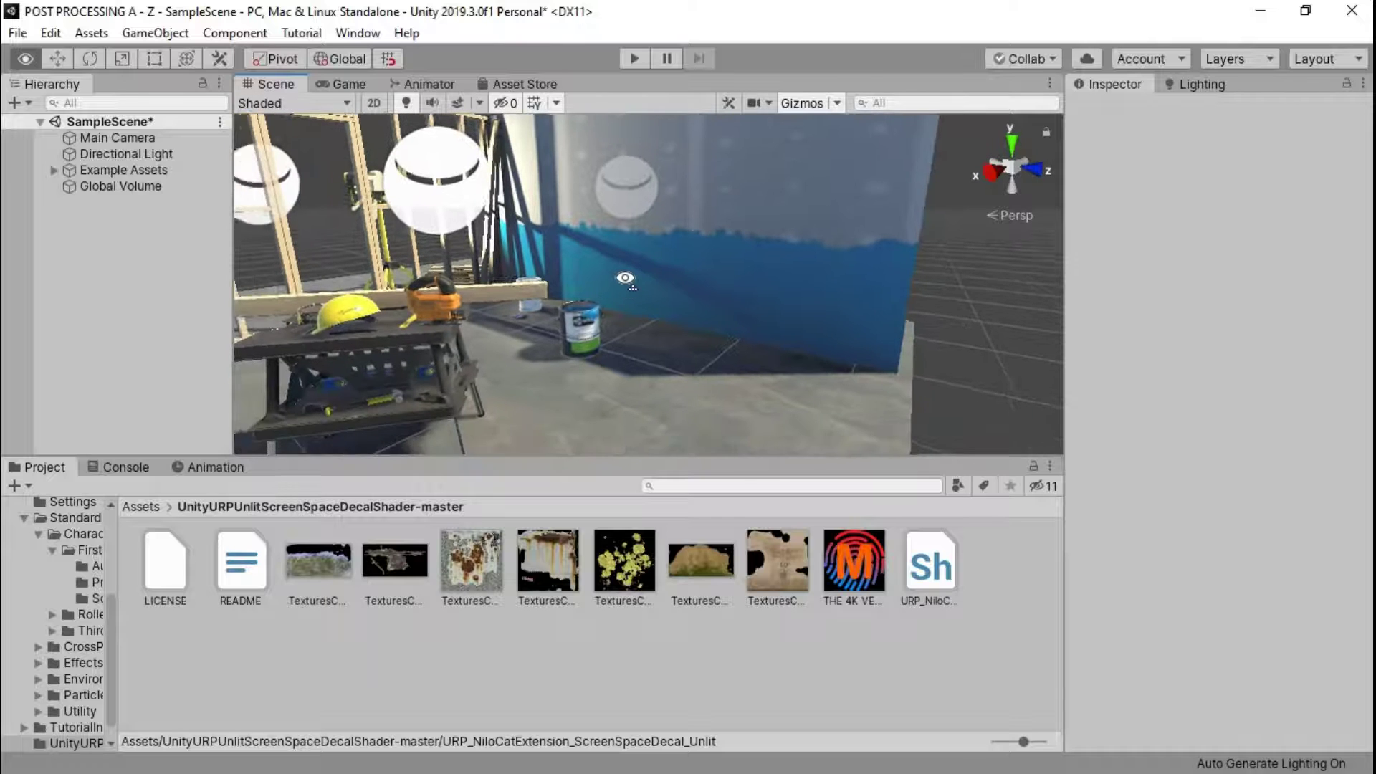
{"action": "middle_click_drag", "start_coordinate": [625, 278], "coordinate": [663, 287]}
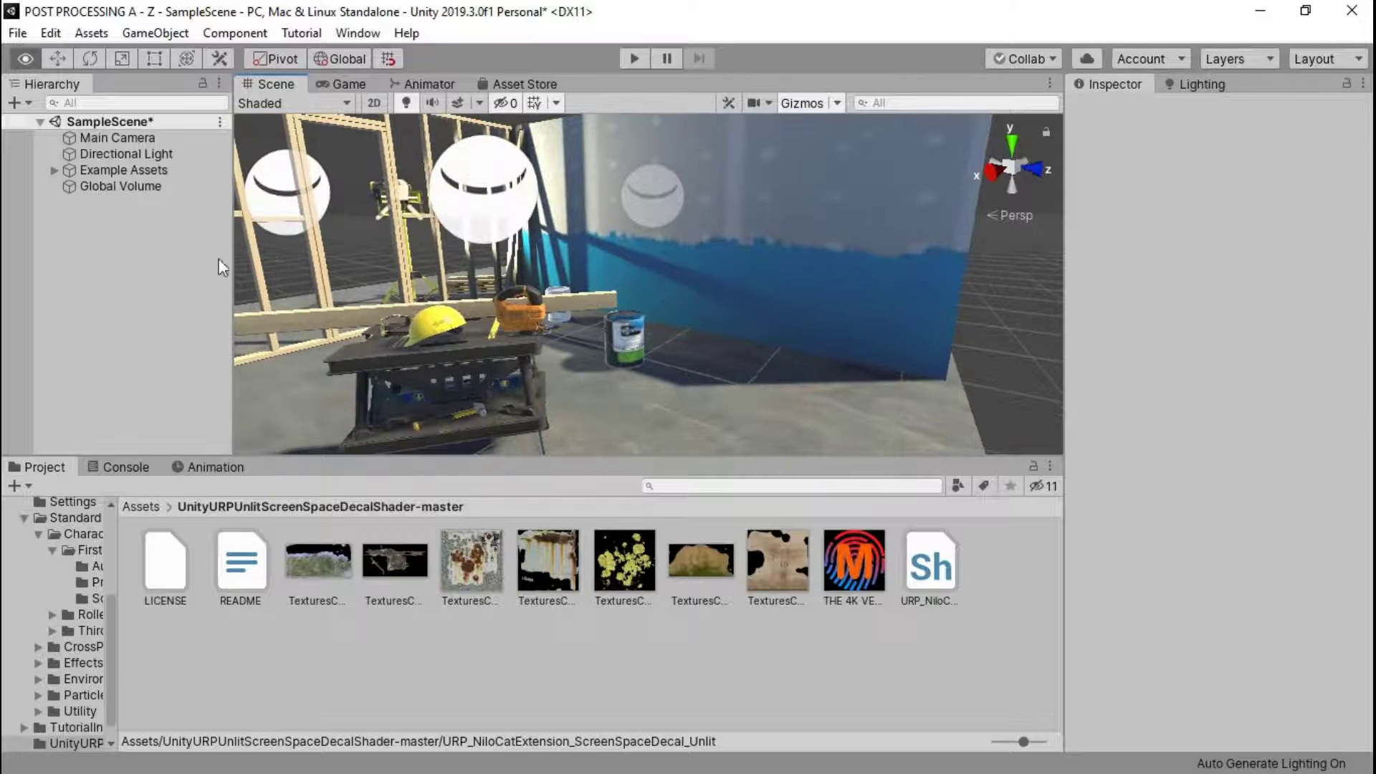
{"action": "right_click", "coordinate": [182, 264]}
{"action": "mouse_move", "coordinate": [285, 478]}
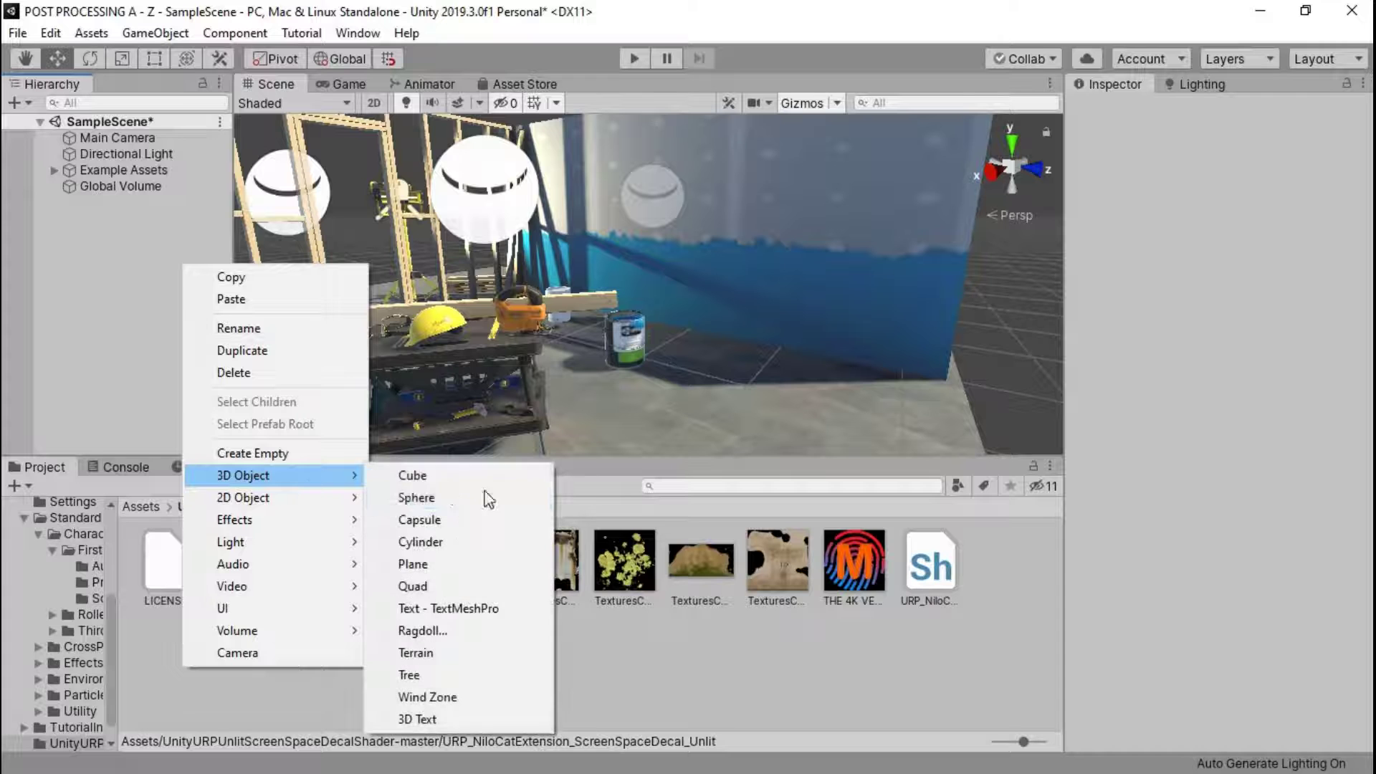
{"action": "left_click", "coordinate": [469, 477]}
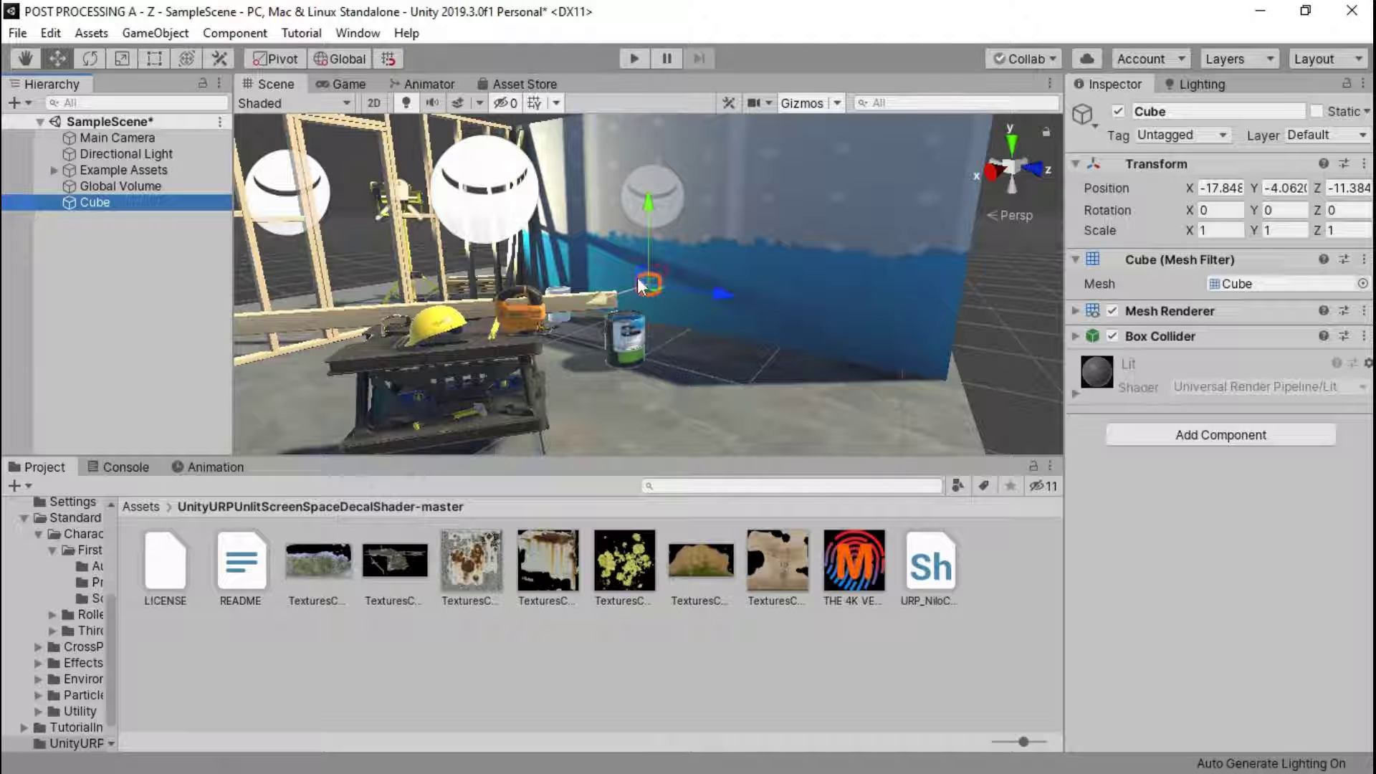
Step: Move the cube against the blue wall, ending at position 0.179, 0.65, 1.665
{"action": "mouse_move", "coordinate": [721, 295]}
{"action": "left_mouse_down"}
{"action": "mouse_move", "coordinate": [780, 322]}
{"action": "mouse_move", "coordinate": [622, 410]}
{"action": "mouse_move", "coordinate": [724, 455]}
{"action": "mouse_move", "coordinate": [678, 329]}
{"action": "mouse_move", "coordinate": [695, 255]}
{"action": "mouse_move", "coordinate": [582, 338]}
{"action": "mouse_move", "coordinate": [617, 318]}
{"action": "mouse_move", "coordinate": [728, 333]}
{"action": "left_mouse_up"}
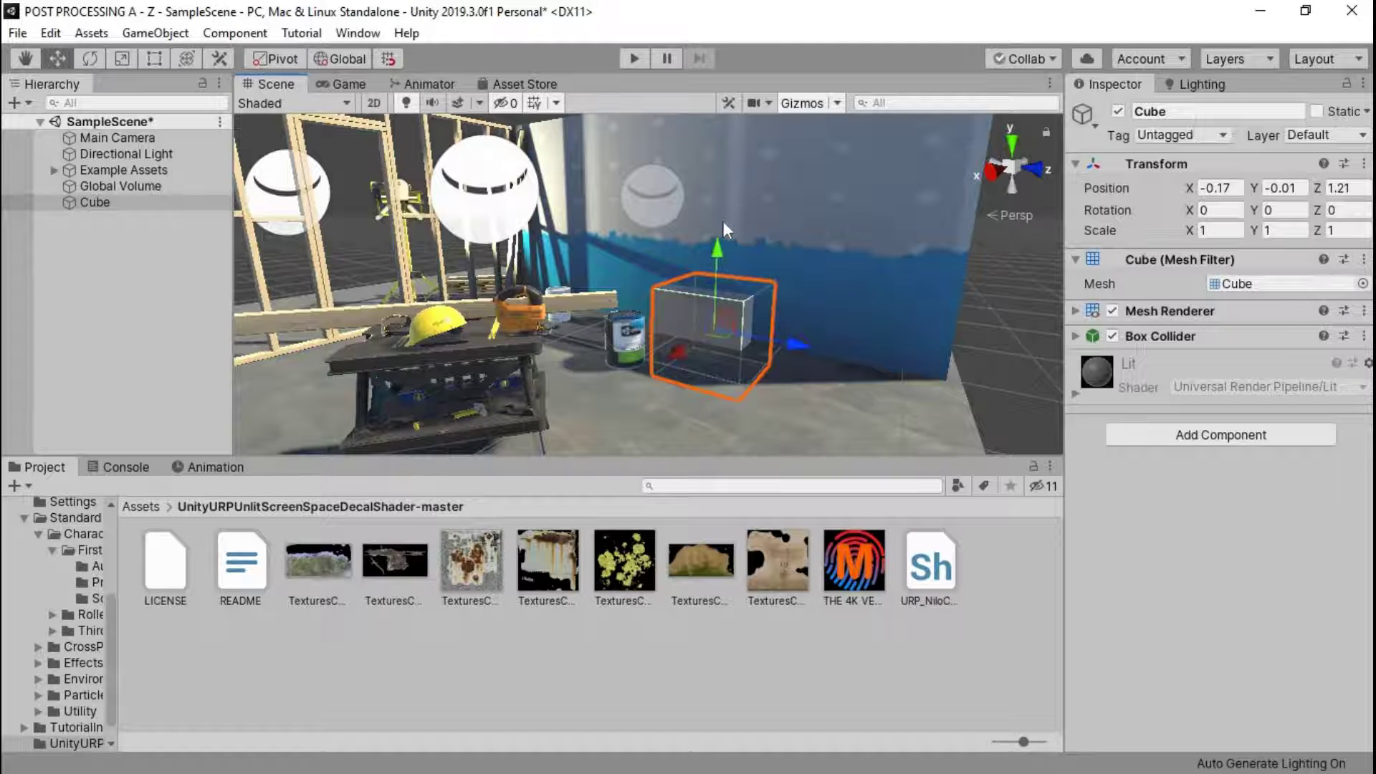
{"action": "left_click_drag", "start_coordinate": [718, 247], "coordinate": [729, 194]}
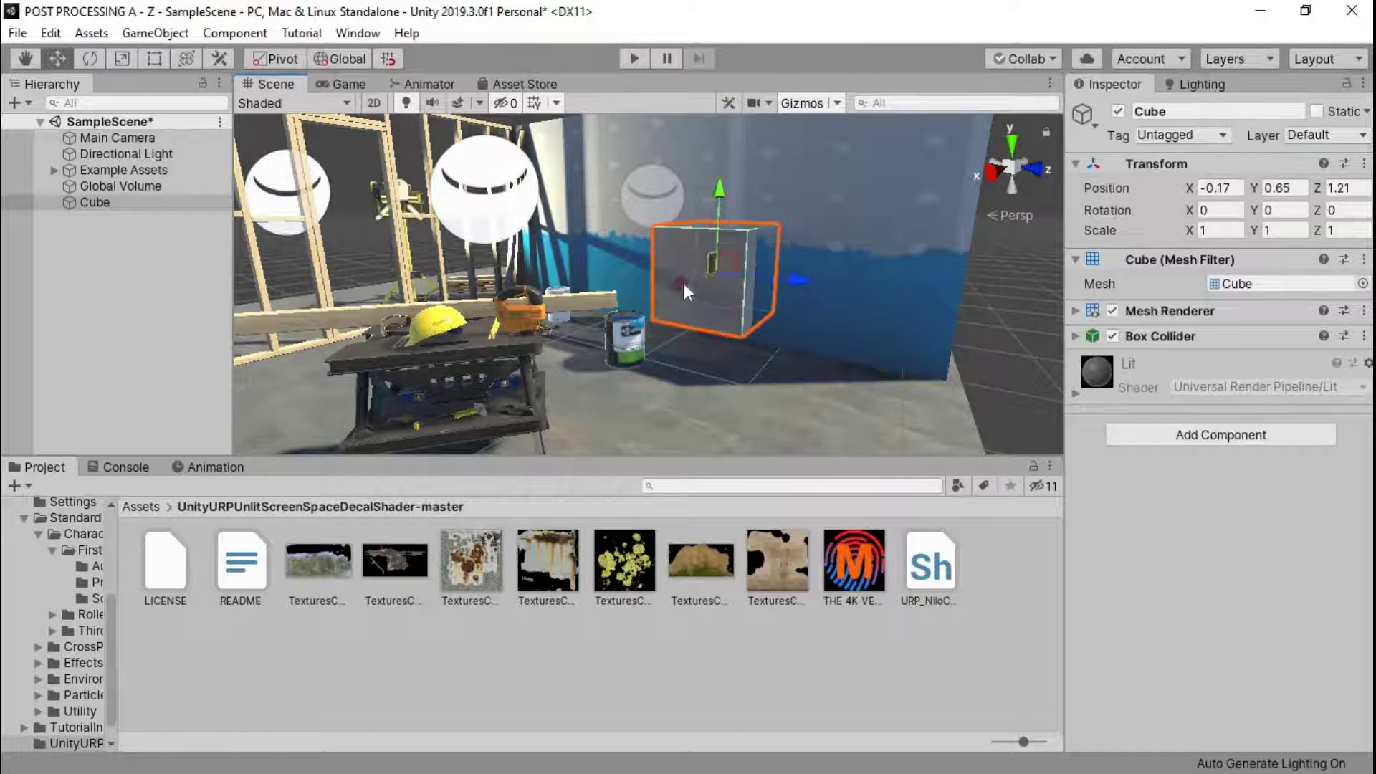
{"action": "left_click_drag", "start_coordinate": [682, 285], "coordinate": [786, 281]}
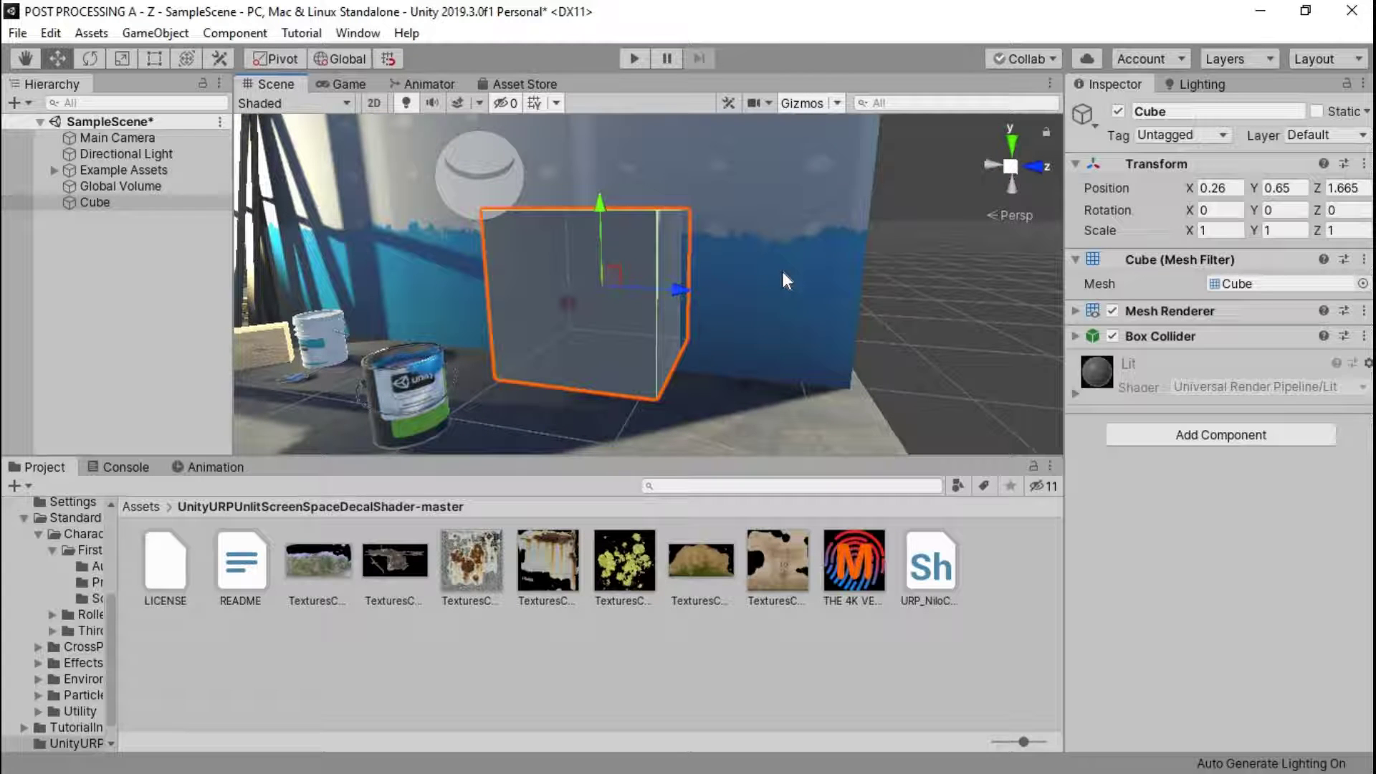
{"action": "key", "text": "e"}
{"action": "key", "text": "r"}
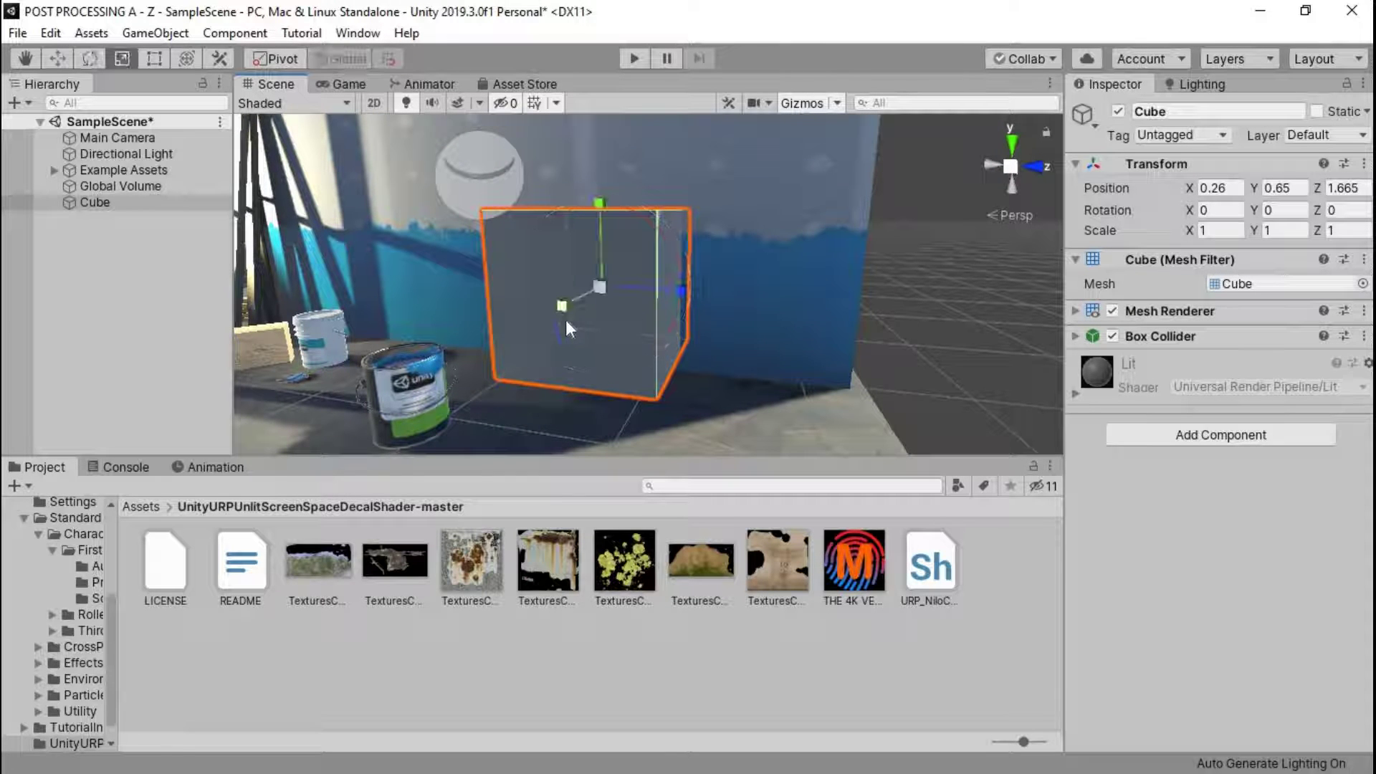
{"action": "key", "text": "w"}
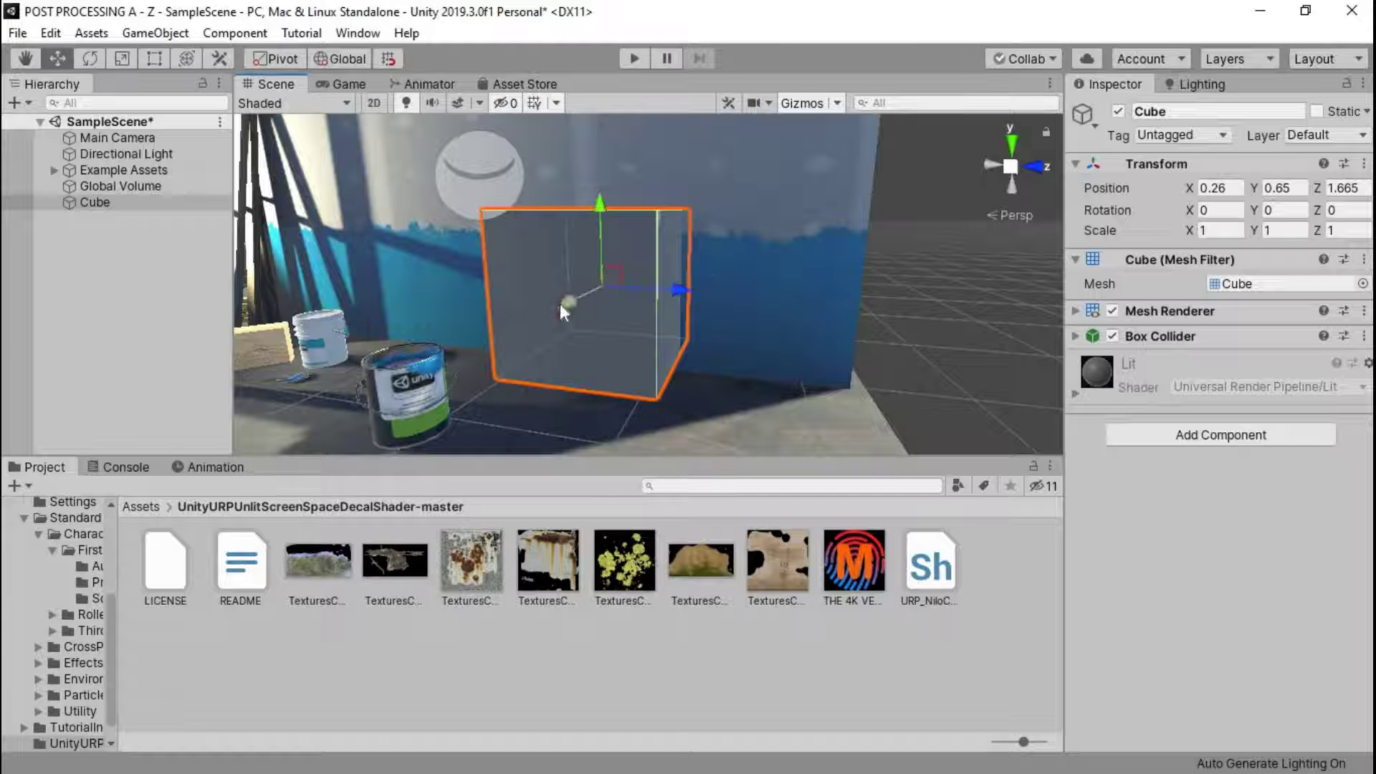
{"action": "mouse_move", "coordinate": [561, 298]}
{"action": "left_mouse_down"}
{"action": "mouse_move", "coordinate": [582, 282]}
{"action": "mouse_move", "coordinate": [581, 298]}
{"action": "mouse_move", "coordinate": [608, 250]}
{"action": "mouse_move", "coordinate": [625, 257]}
{"action": "mouse_move", "coordinate": [555, 283]}
{"action": "left_mouse_up"}
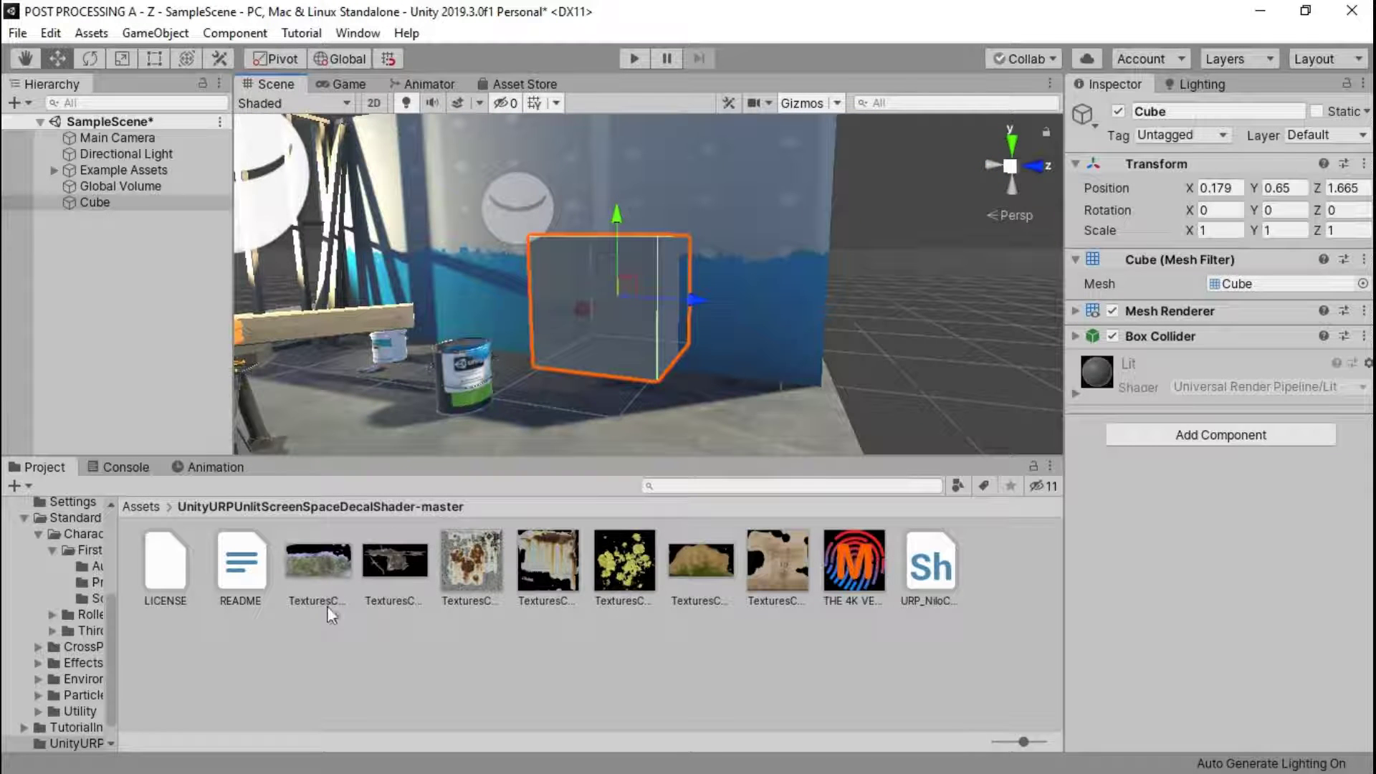
Step: Create a material named decal and drag it onto the cube
{"action": "right_click", "coordinate": [338, 638]}
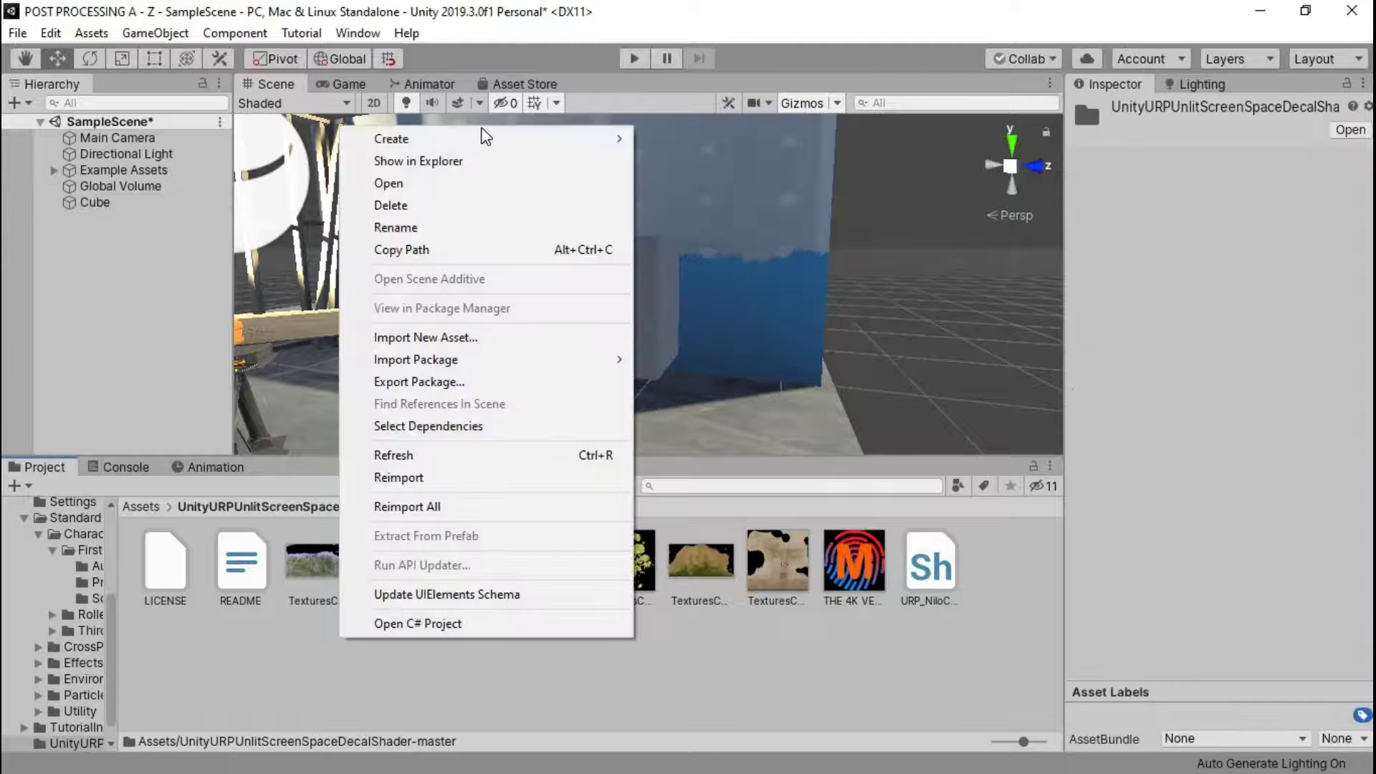
{"action": "mouse_move", "coordinate": [485, 147]}
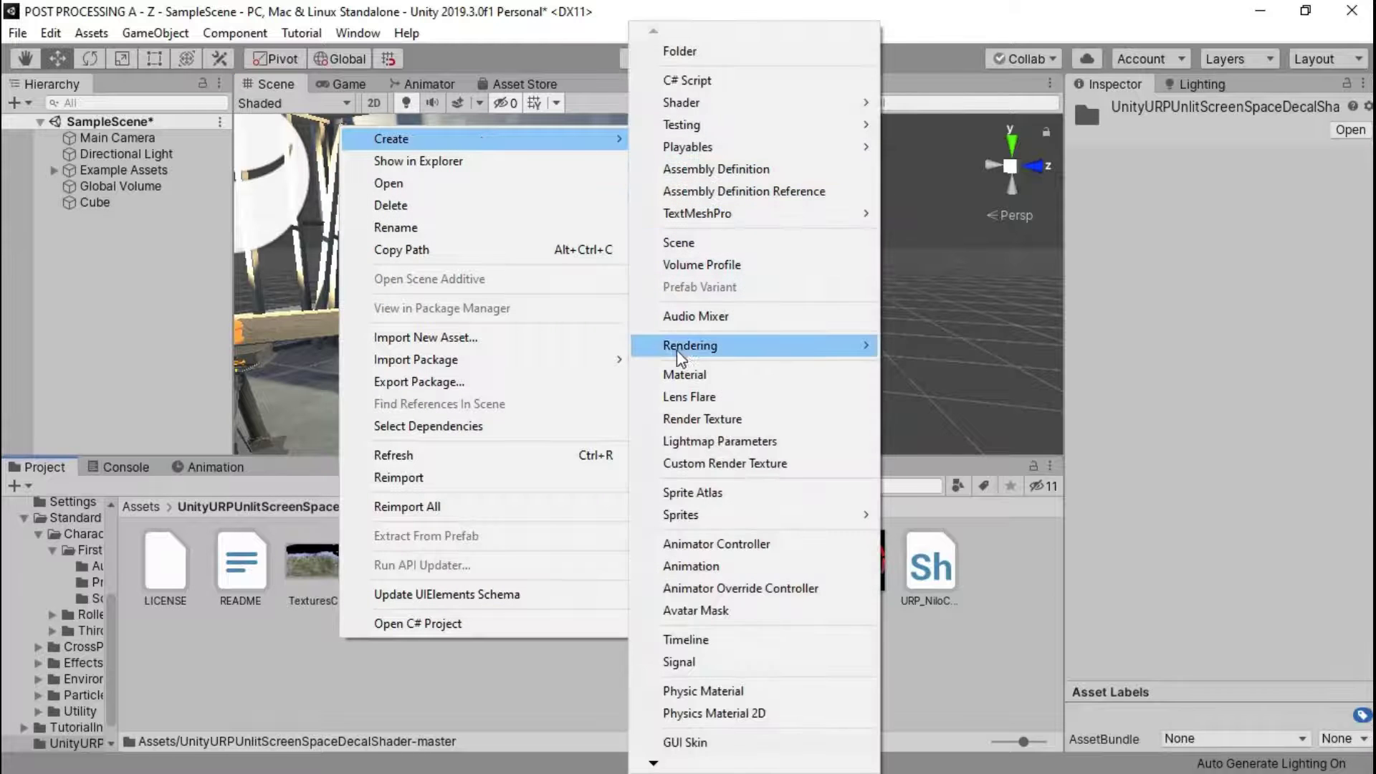
{"action": "left_click", "coordinate": [674, 375]}
{"action": "type", "text": "decal"}
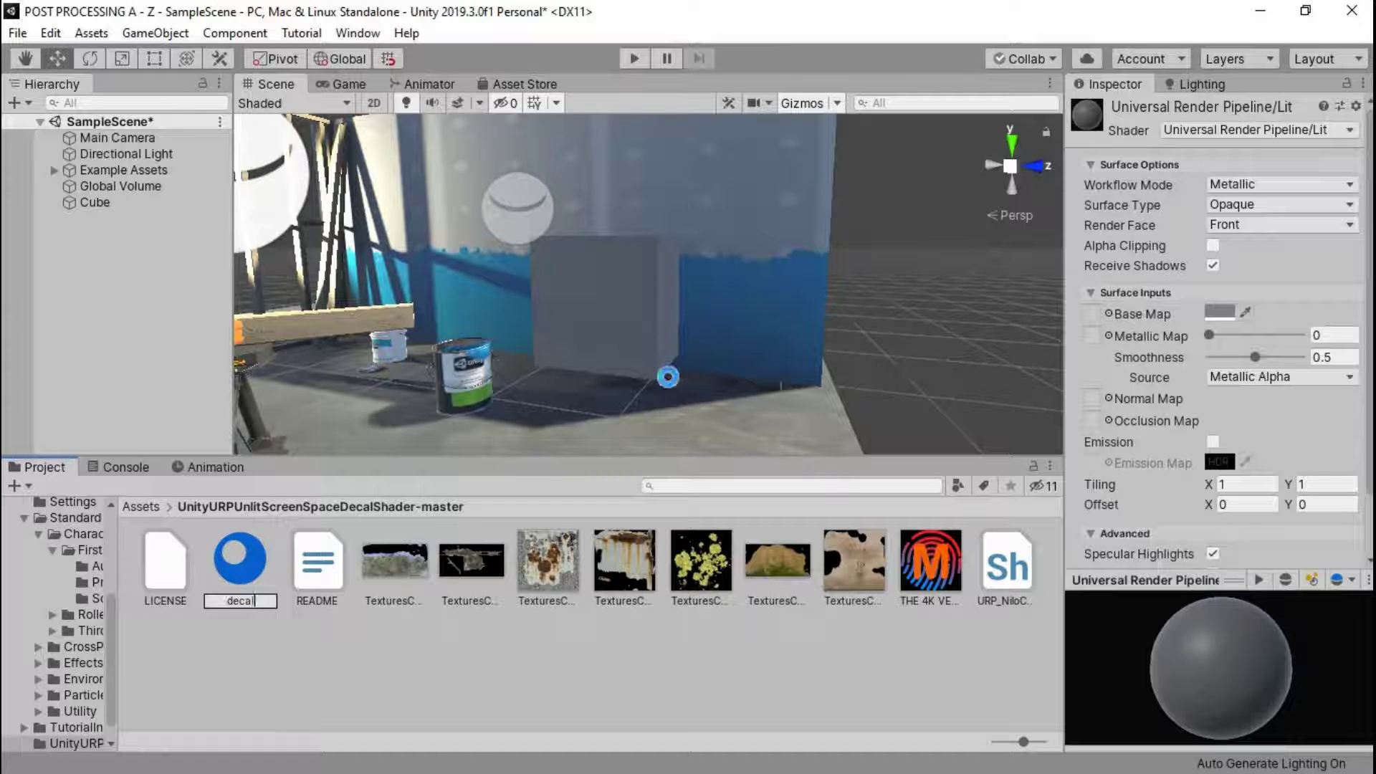
{"action": "key", "text": "Return"}
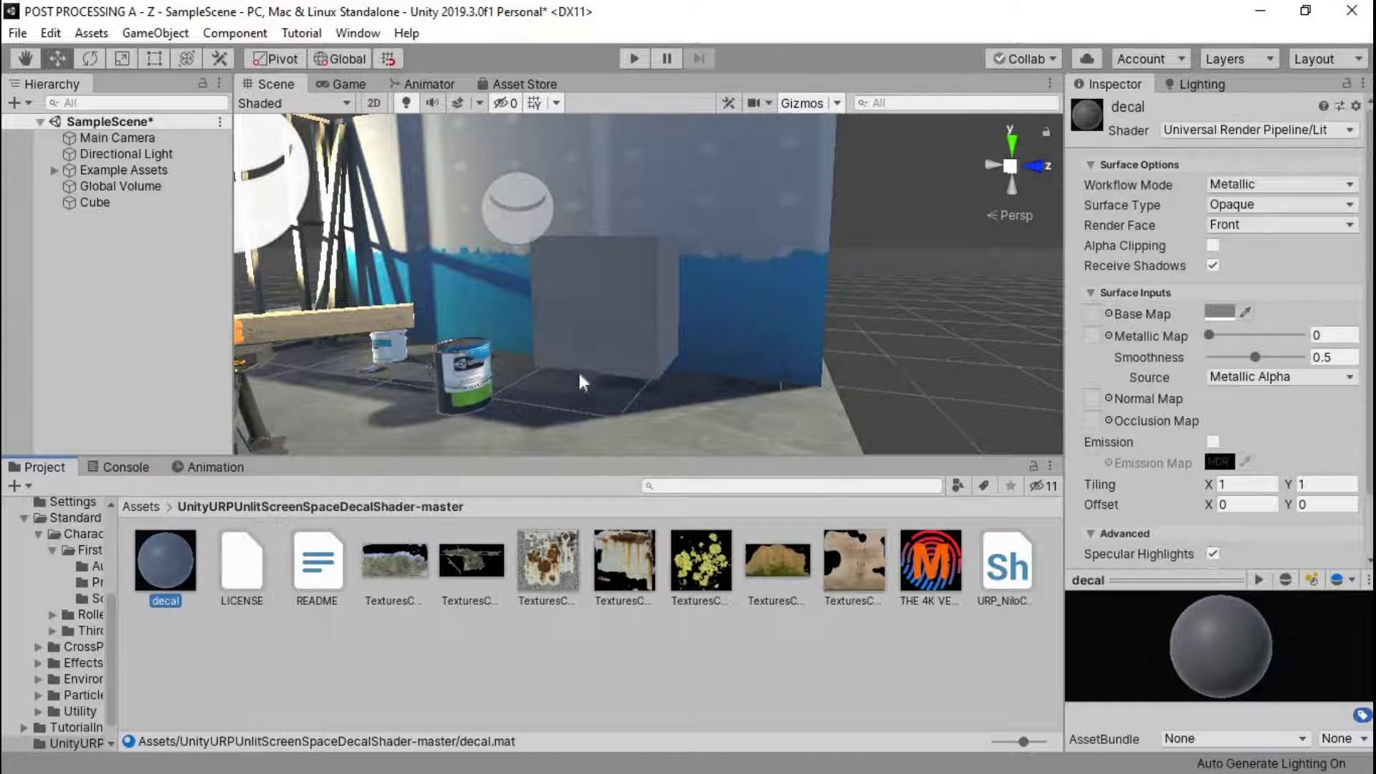
{"action": "left_click_drag", "start_coordinate": [172, 560], "coordinate": [119, 205]}
{"action": "left_click", "coordinate": [159, 555]}
Step: Set the decal material to the NiloCat Extension Screen Space Decal Unlit shader with the orange M texture
{"action": "left_click", "coordinate": [1218, 137]}
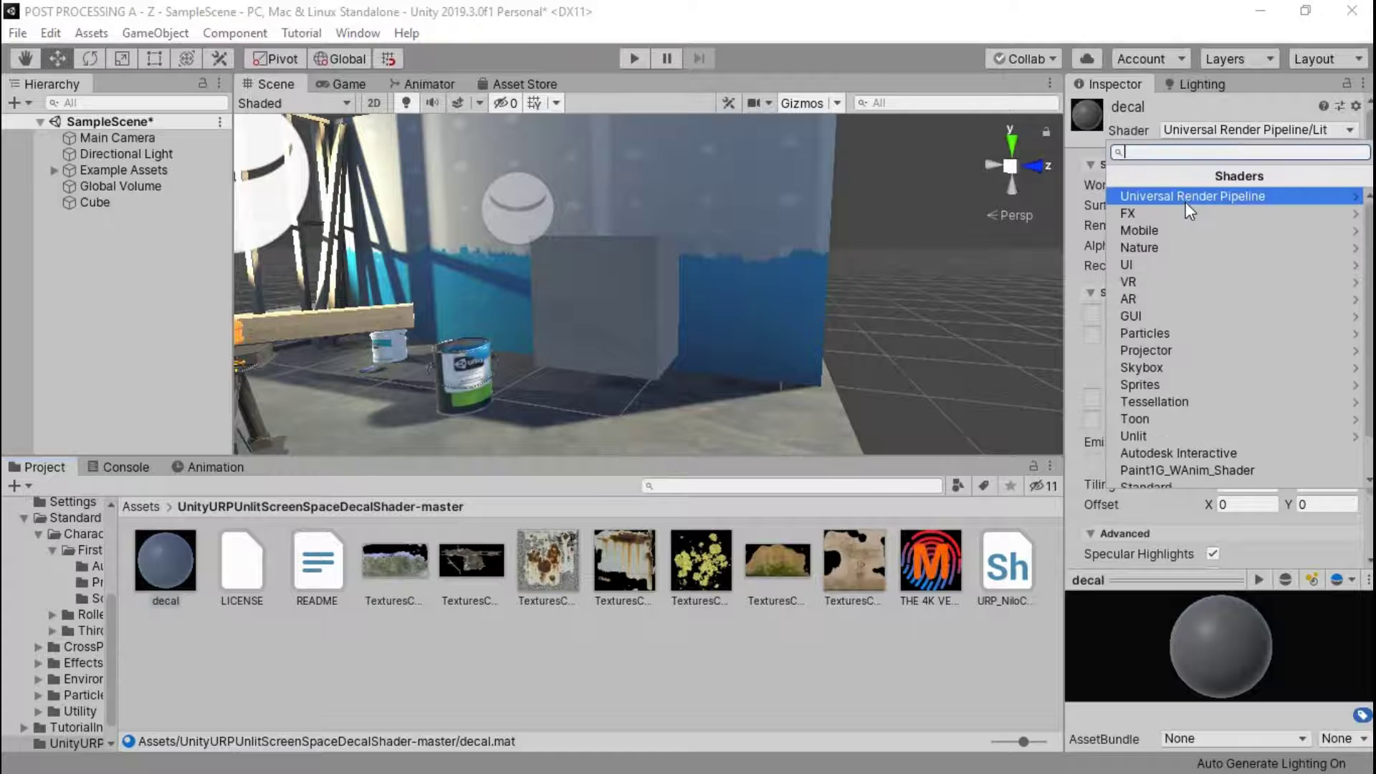
{"action": "left_click", "coordinate": [1185, 200]}
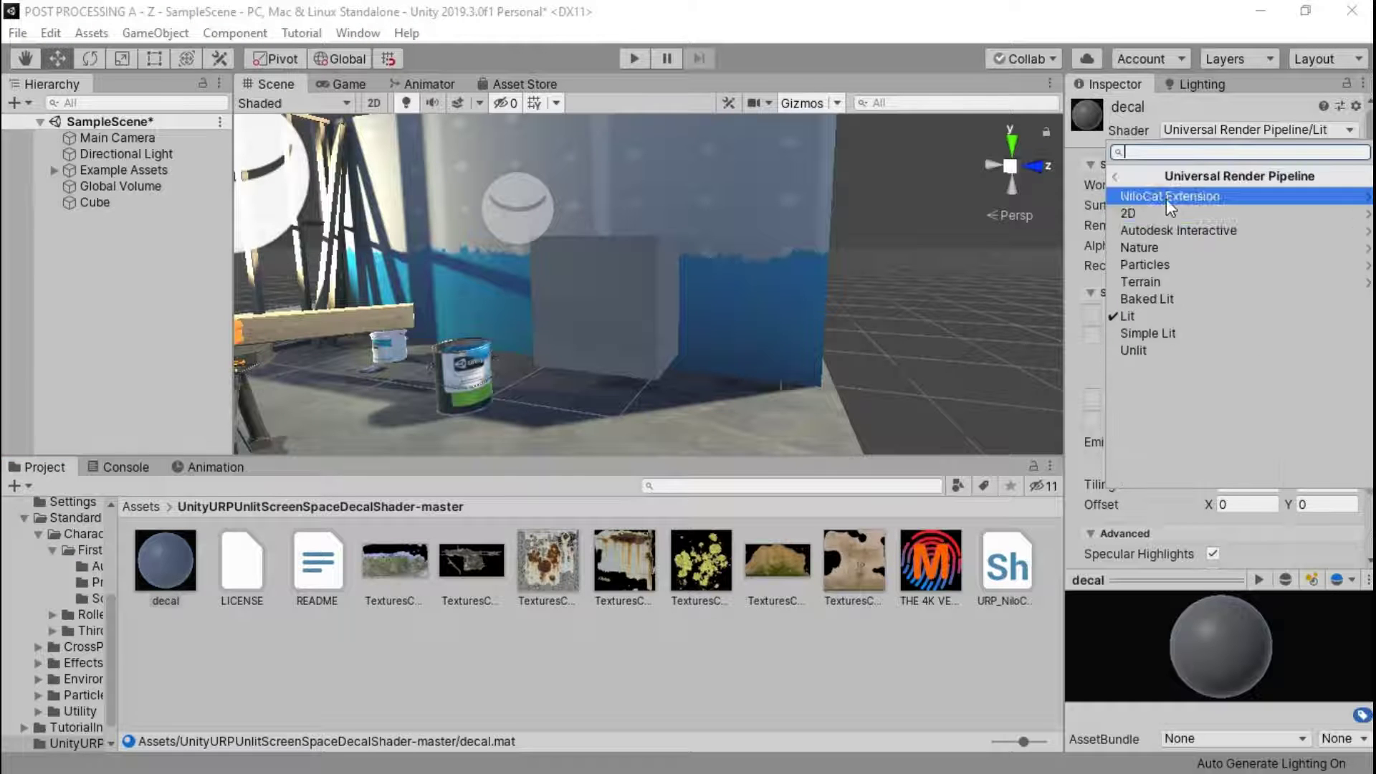
{"action": "left_click", "coordinate": [1166, 199]}
{"action": "left_click", "coordinate": [1166, 199]}
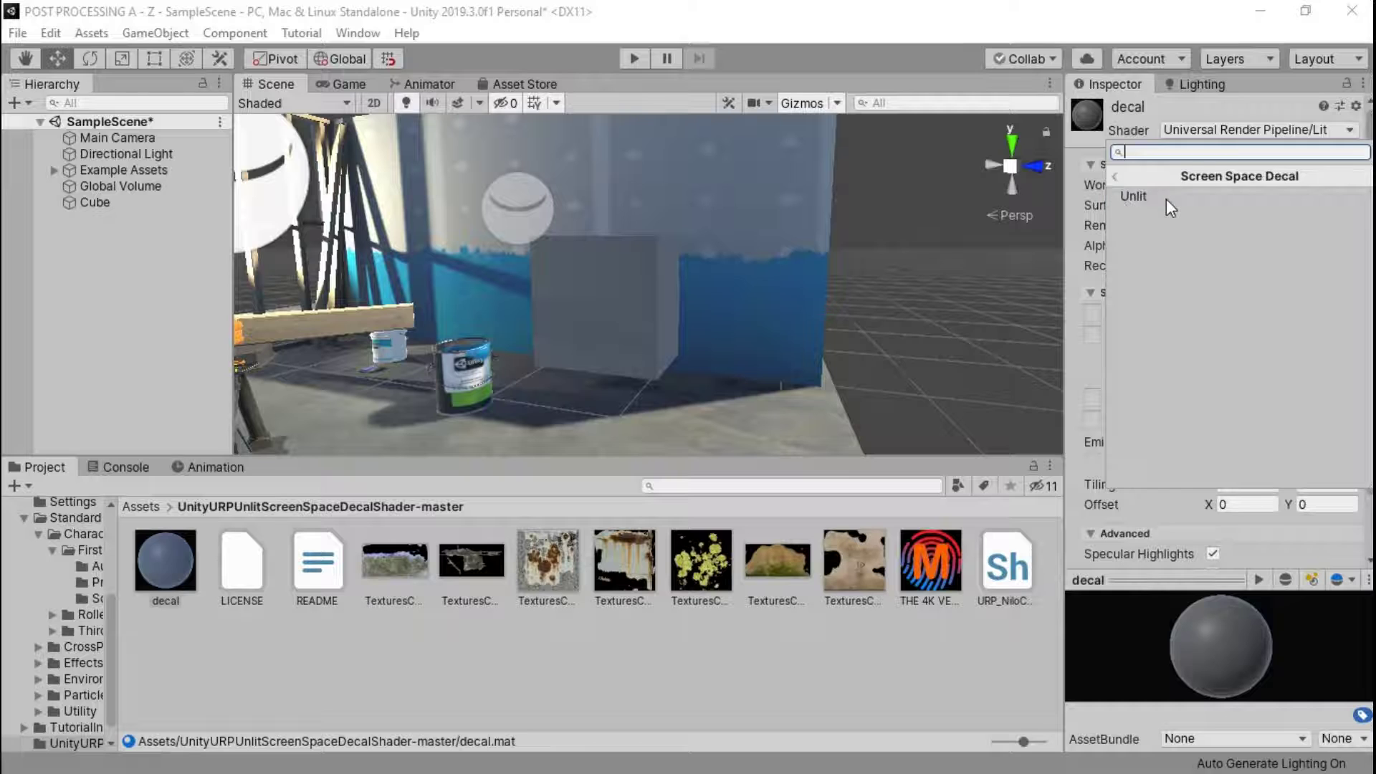
{"action": "left_click", "coordinate": [1167, 199]}
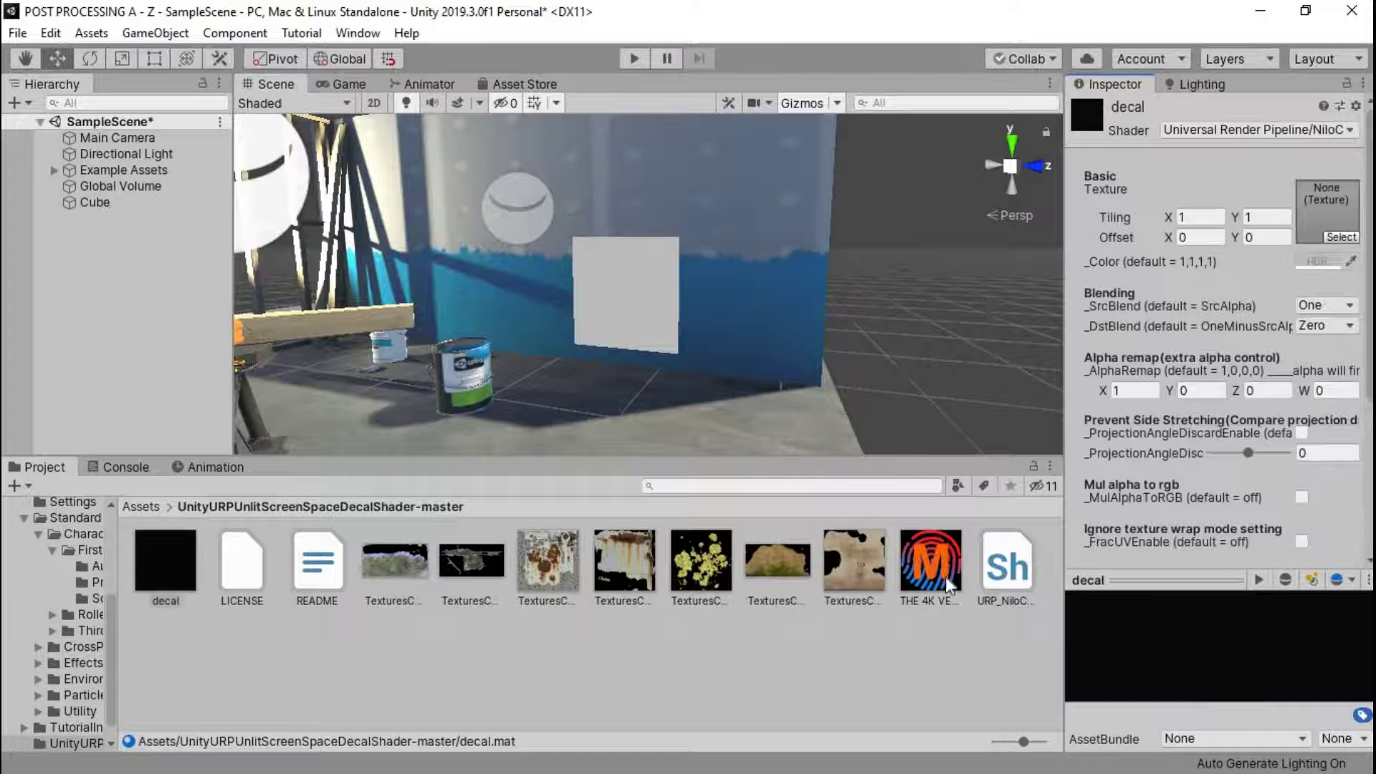
{"action": "left_click_drag", "start_coordinate": [944, 594], "coordinate": [1323, 206]}
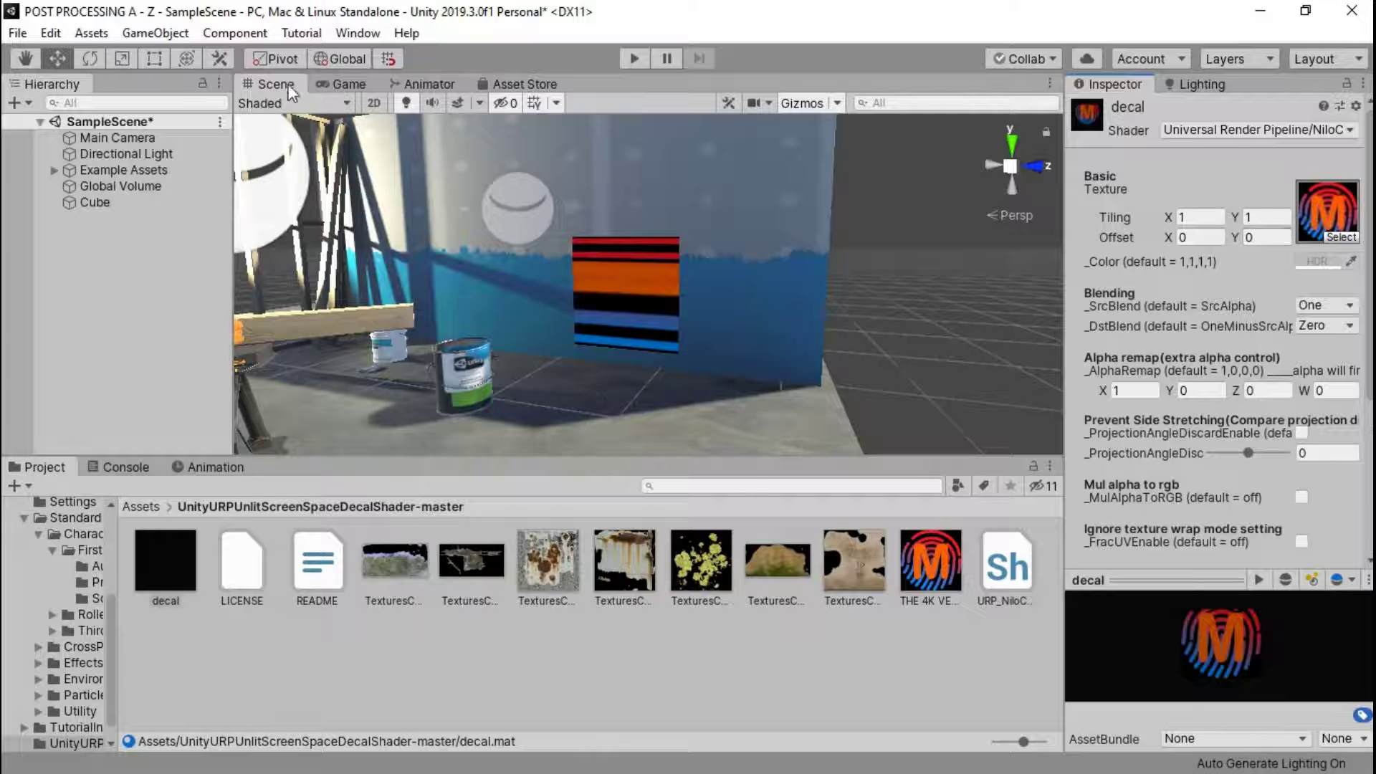
Step: Check the decal in the Game view, then return to the Scene view
{"action": "left_click", "coordinate": [325, 82]}
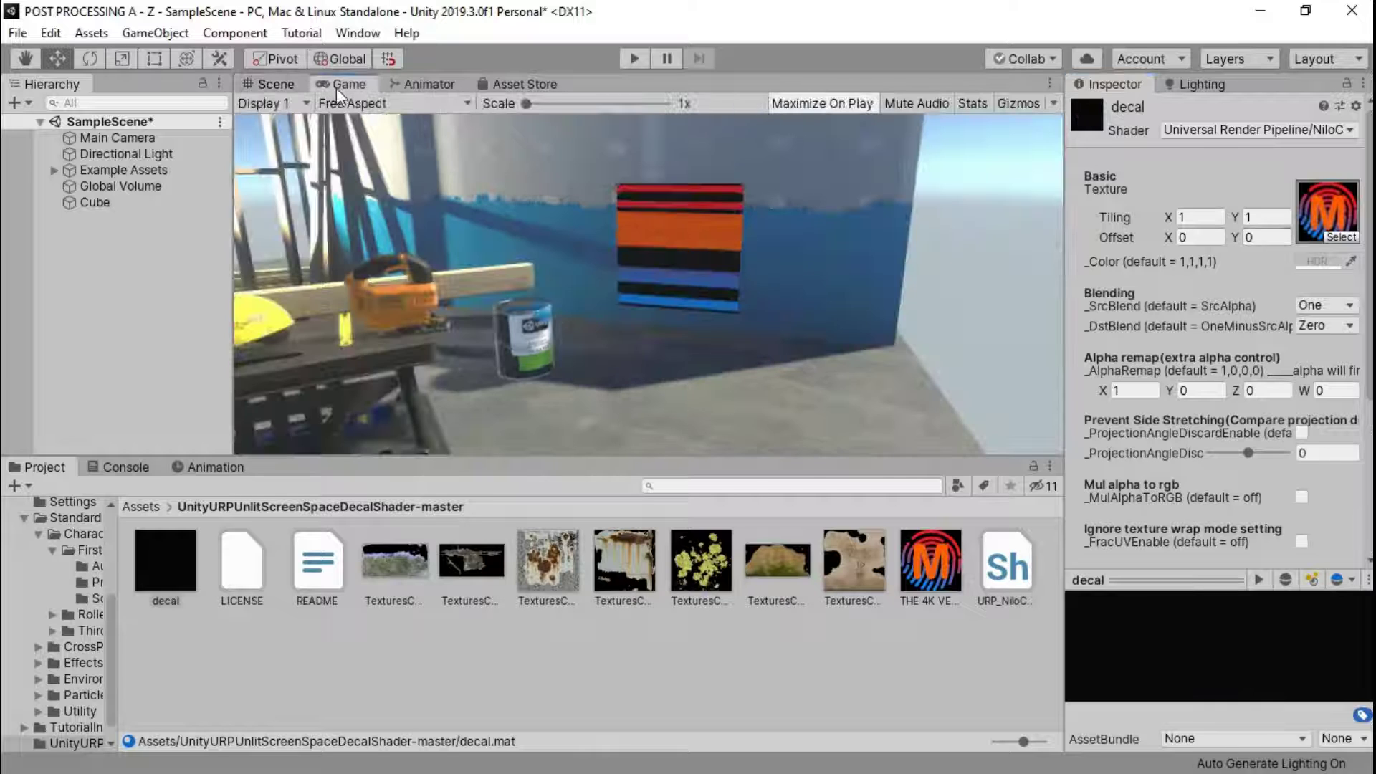
{"action": "left_click", "coordinate": [260, 84]}
{"action": "right_click_drag", "start_coordinate": [449, 208], "coordinate": [631, 222]}
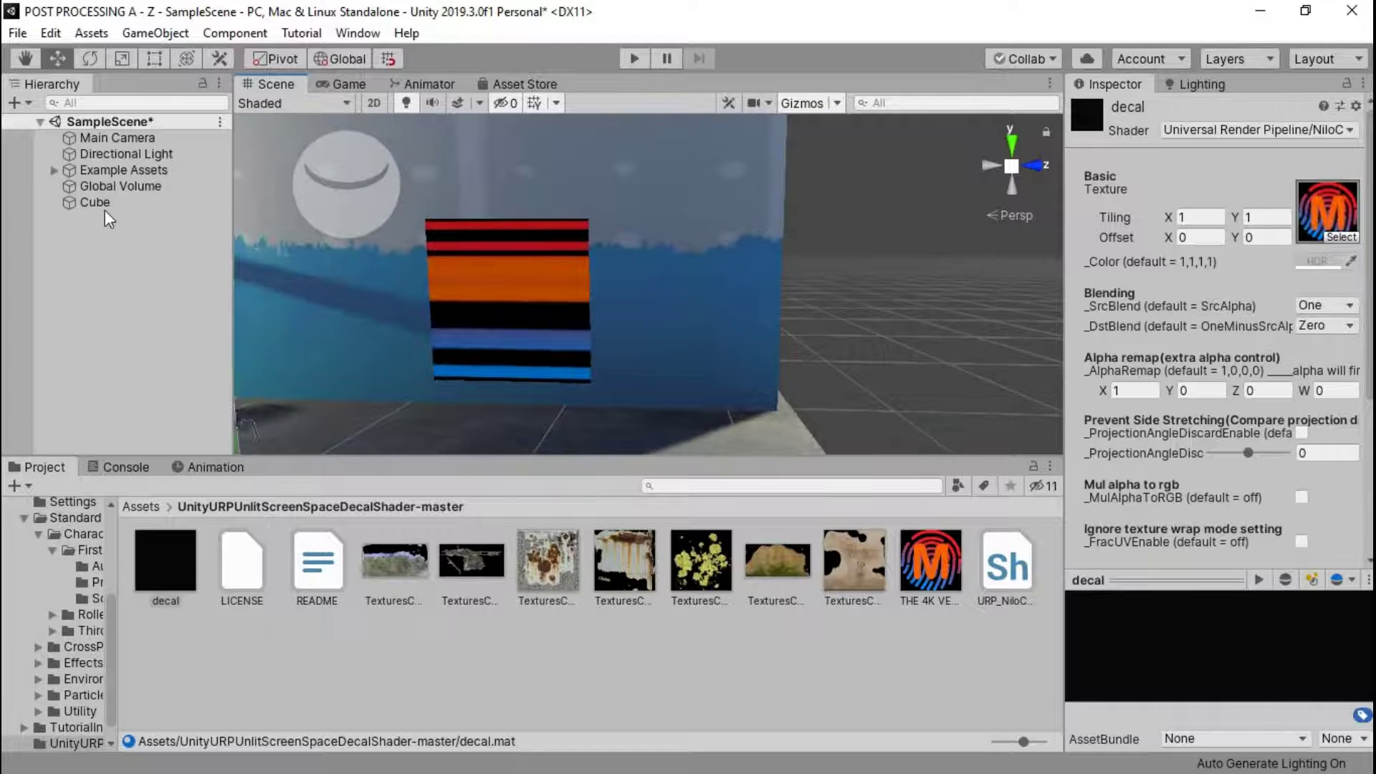
Step: Set the Cube's Y rotation to 90
{"action": "left_click", "coordinate": [113, 204]}
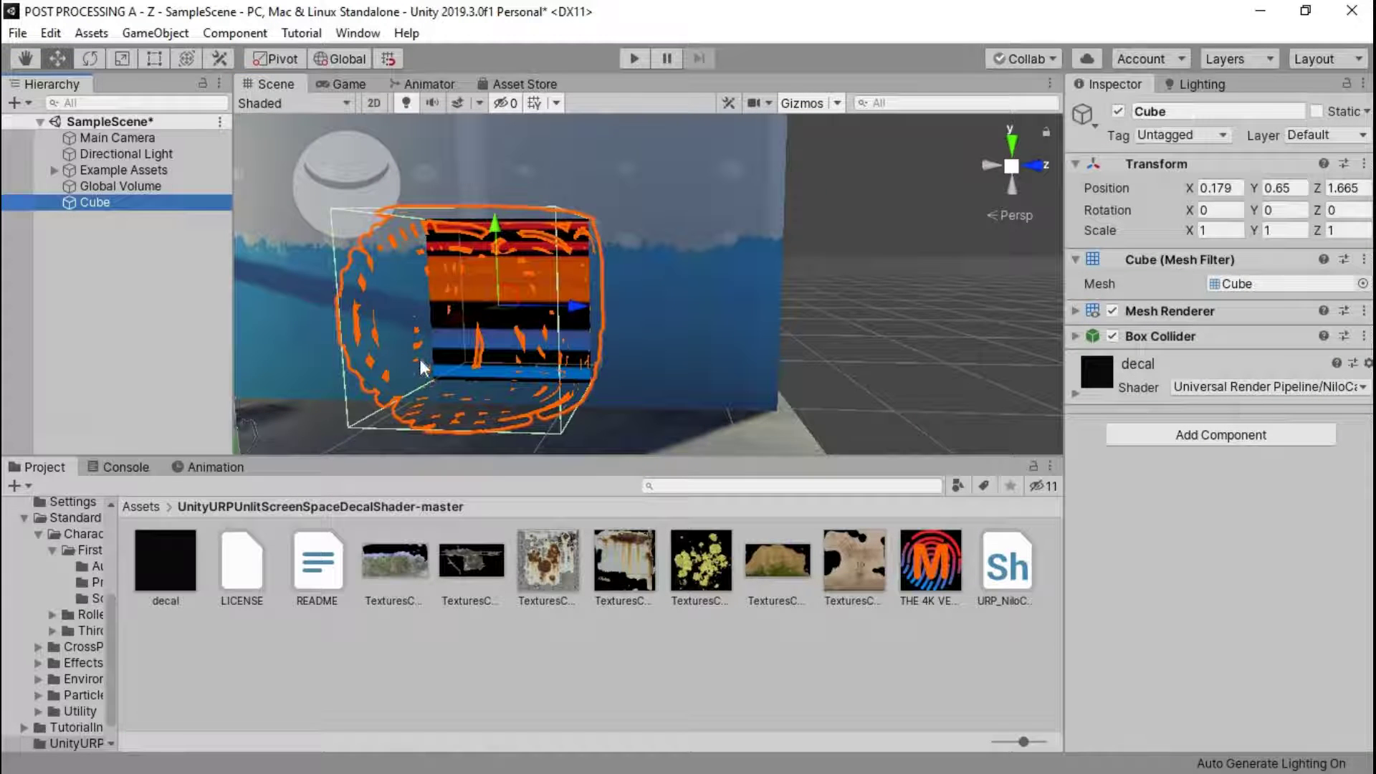
{"action": "key", "text": "e"}
{"action": "right_click_drag", "start_coordinate": [673, 393], "coordinate": [649, 356]}
{"action": "left_click_drag", "start_coordinate": [601, 335], "coordinate": [835, 358]}
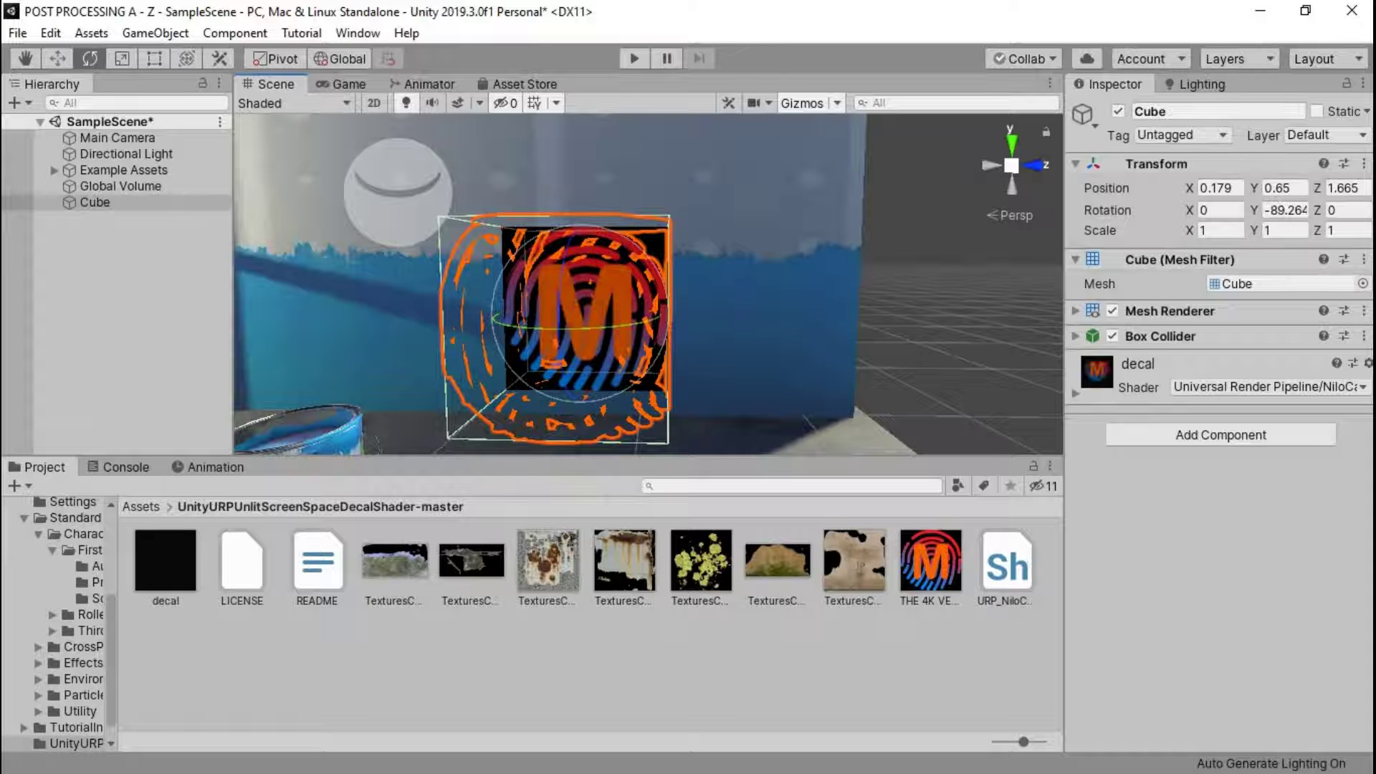
{"action": "left_click", "coordinate": [1304, 210]}
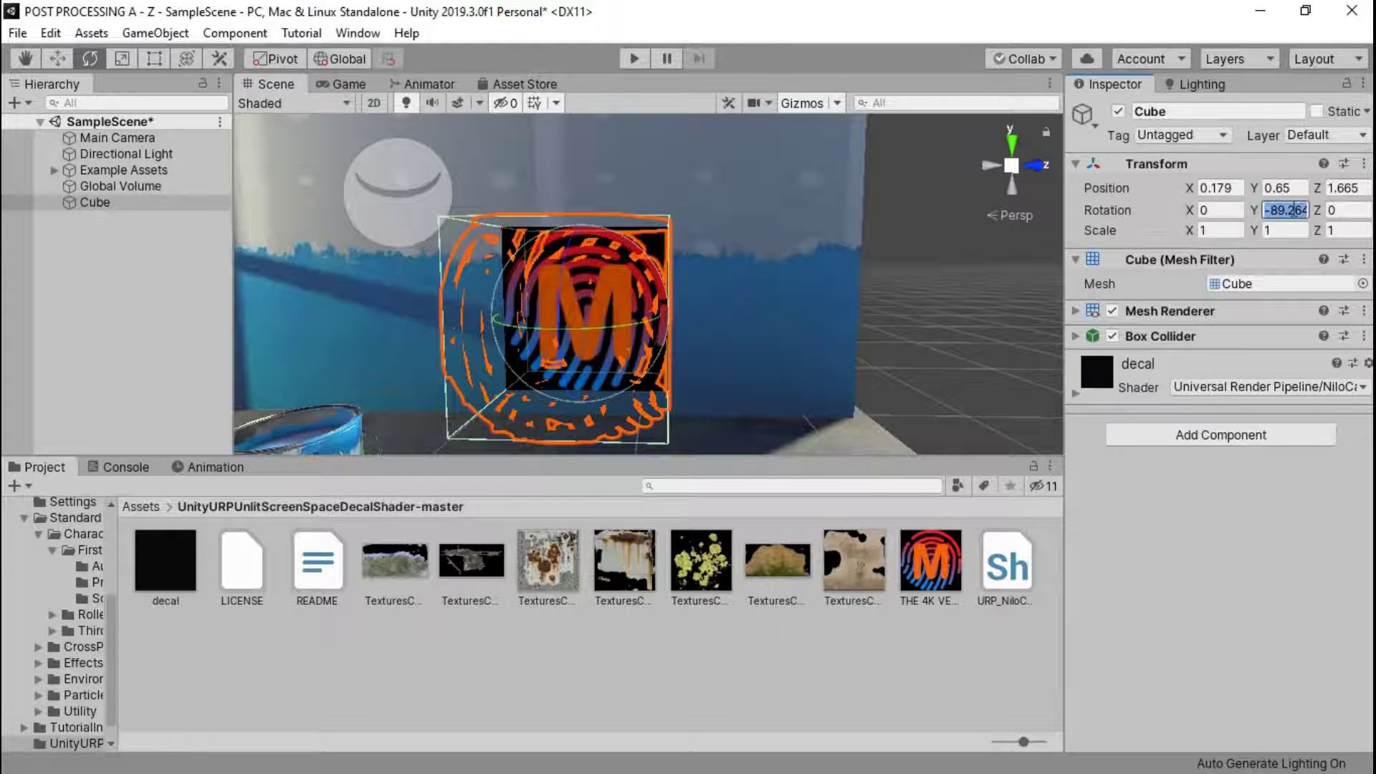
{"action": "type", "text": "90"}
{"action": "key", "text": "Return"}
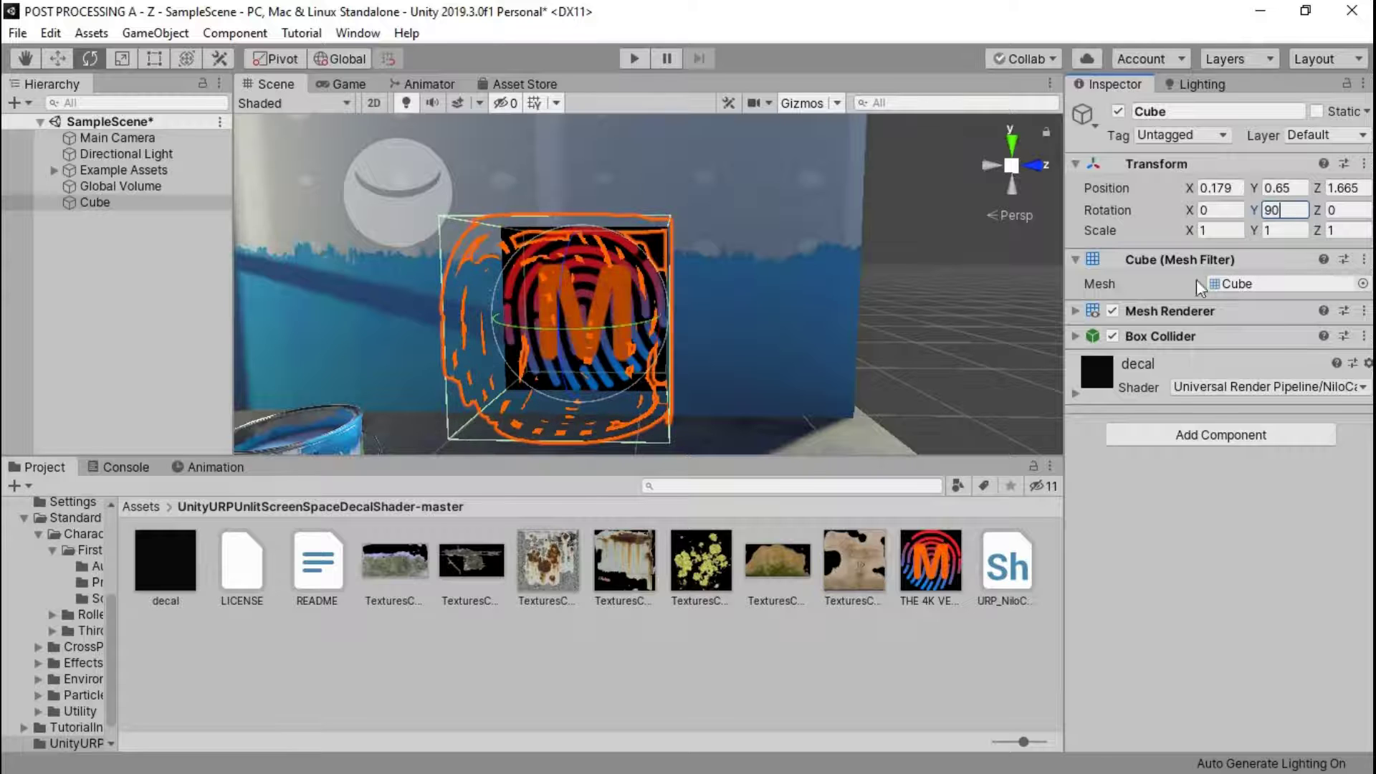
Step: Frame the blue wall and check the projected M decal in the Game view
{"action": "left_click", "coordinate": [788, 331]}
{"action": "key", "text": "f"}
{"action": "scroll", "coordinate": [786, 322], "scroll_direction": "up", "scroll_amount": 5}
{"action": "scroll", "coordinate": [786, 323], "scroll_direction": "down", "scroll_amount": 2}
{"action": "left_click", "coordinate": [355, 85]}
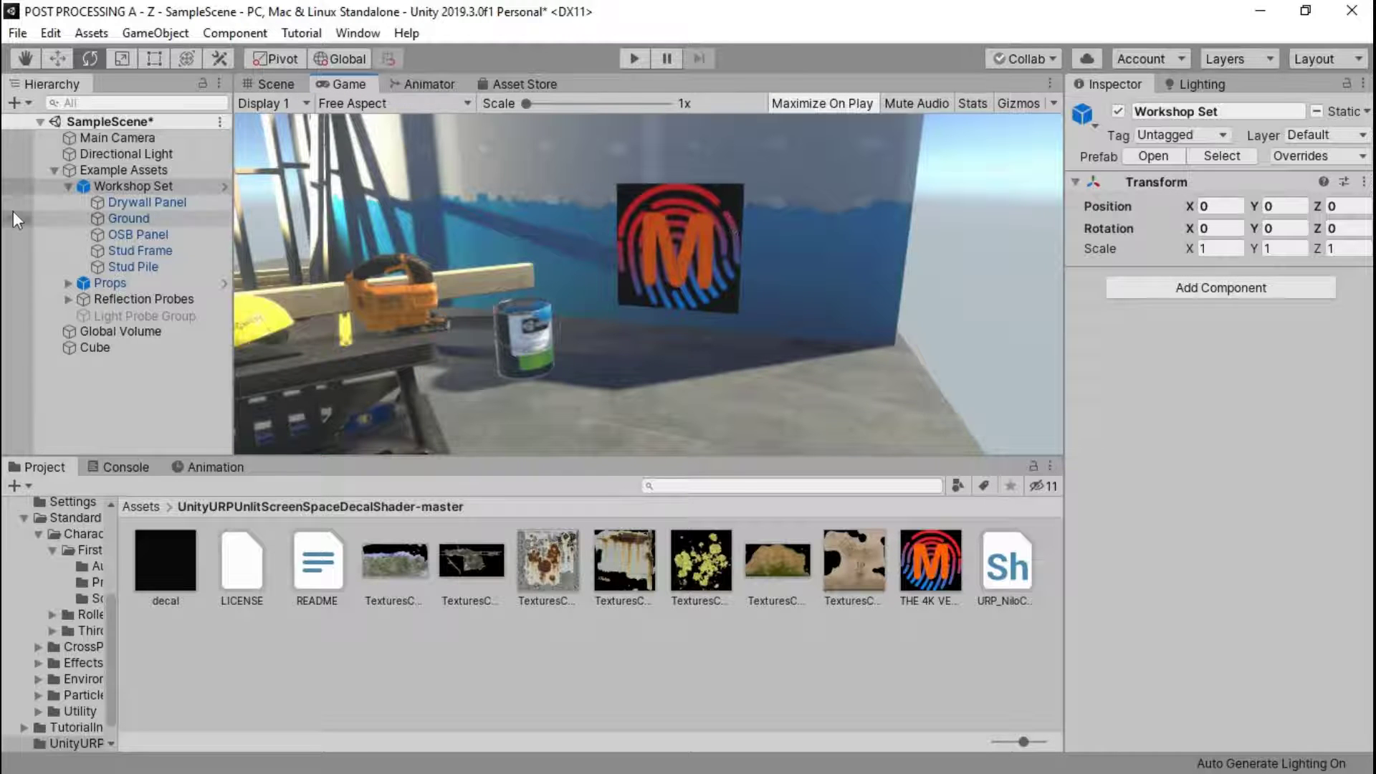
Step: Collapse Example Assets and review the decal material's blending, alpha remap, stencil, ZTest and cull settings
{"action": "left_click", "coordinate": [54, 170]}
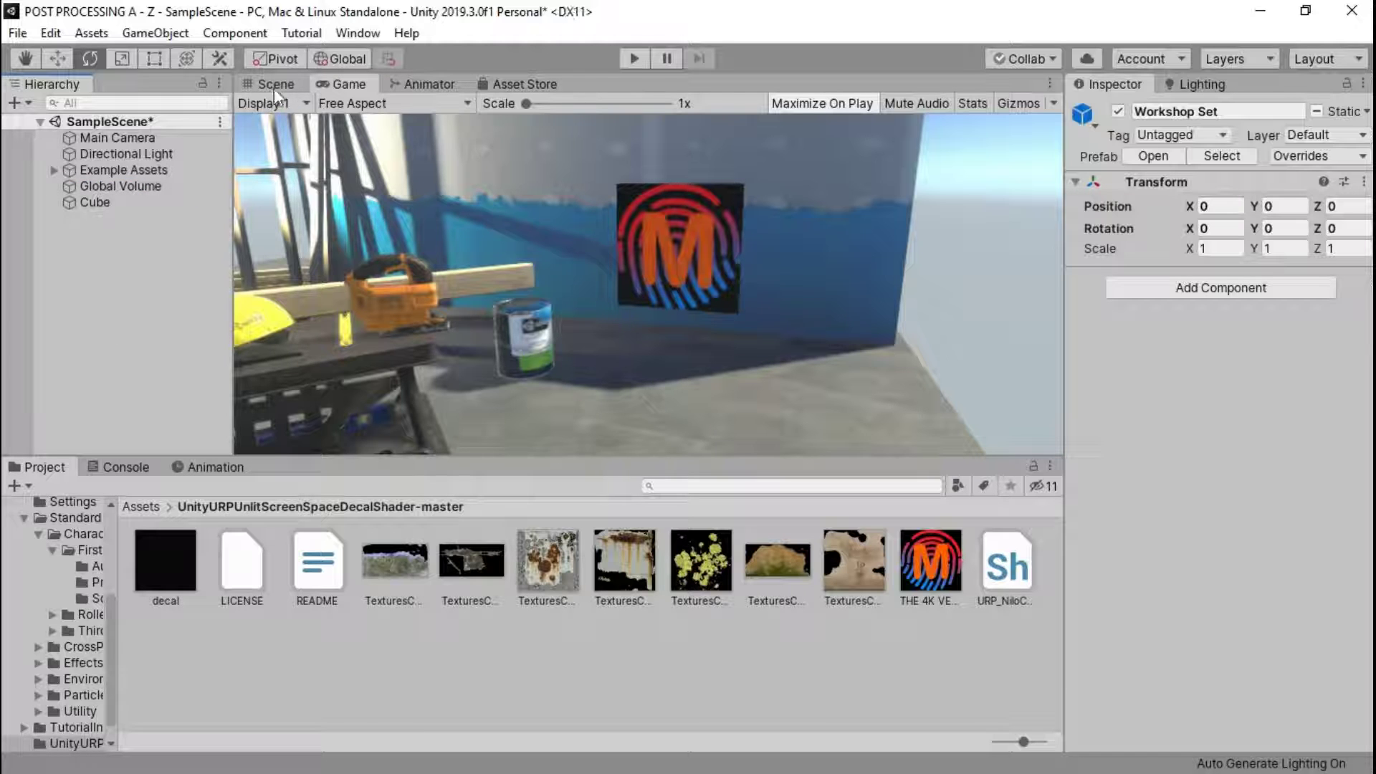
{"action": "left_click", "coordinate": [165, 550]}
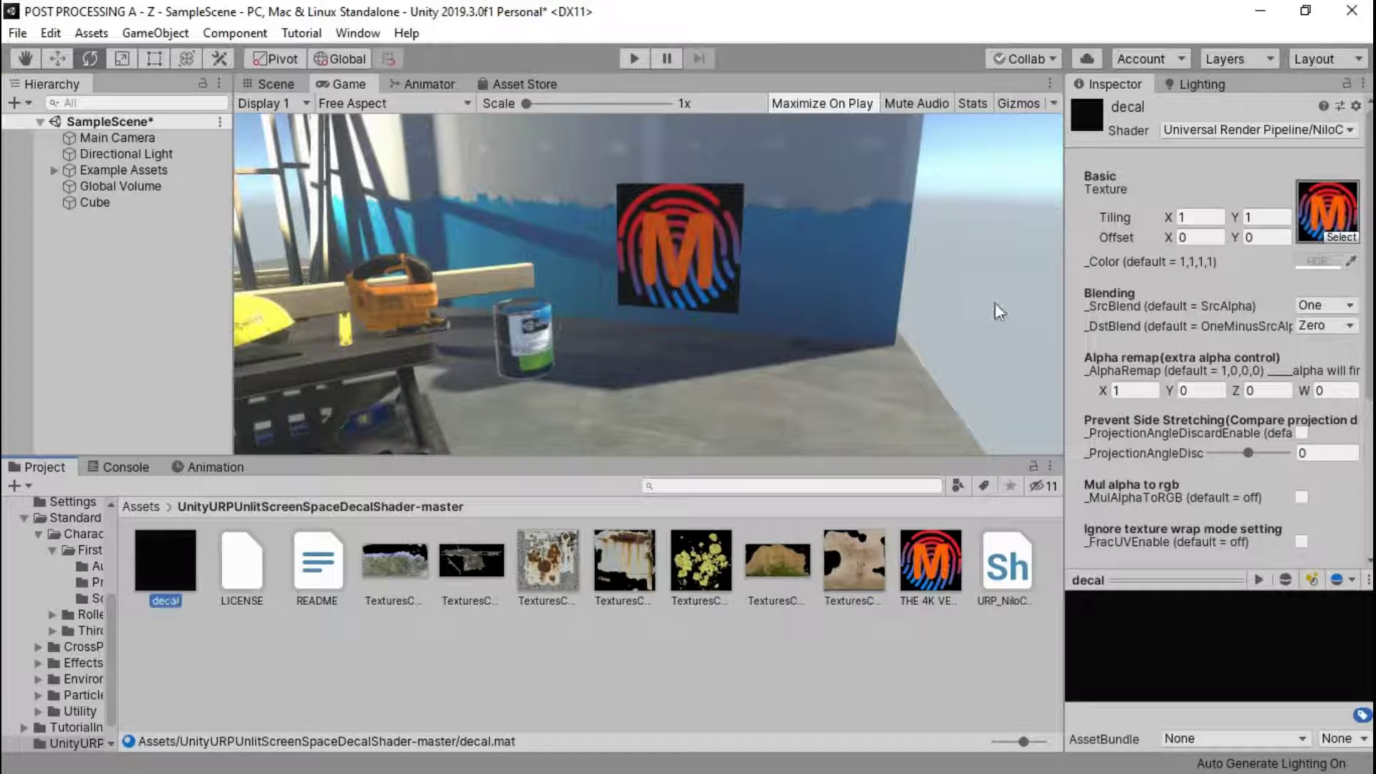
{"action": "scroll", "coordinate": [1210, 180], "scroll_direction": "down", "scroll_amount": 5}
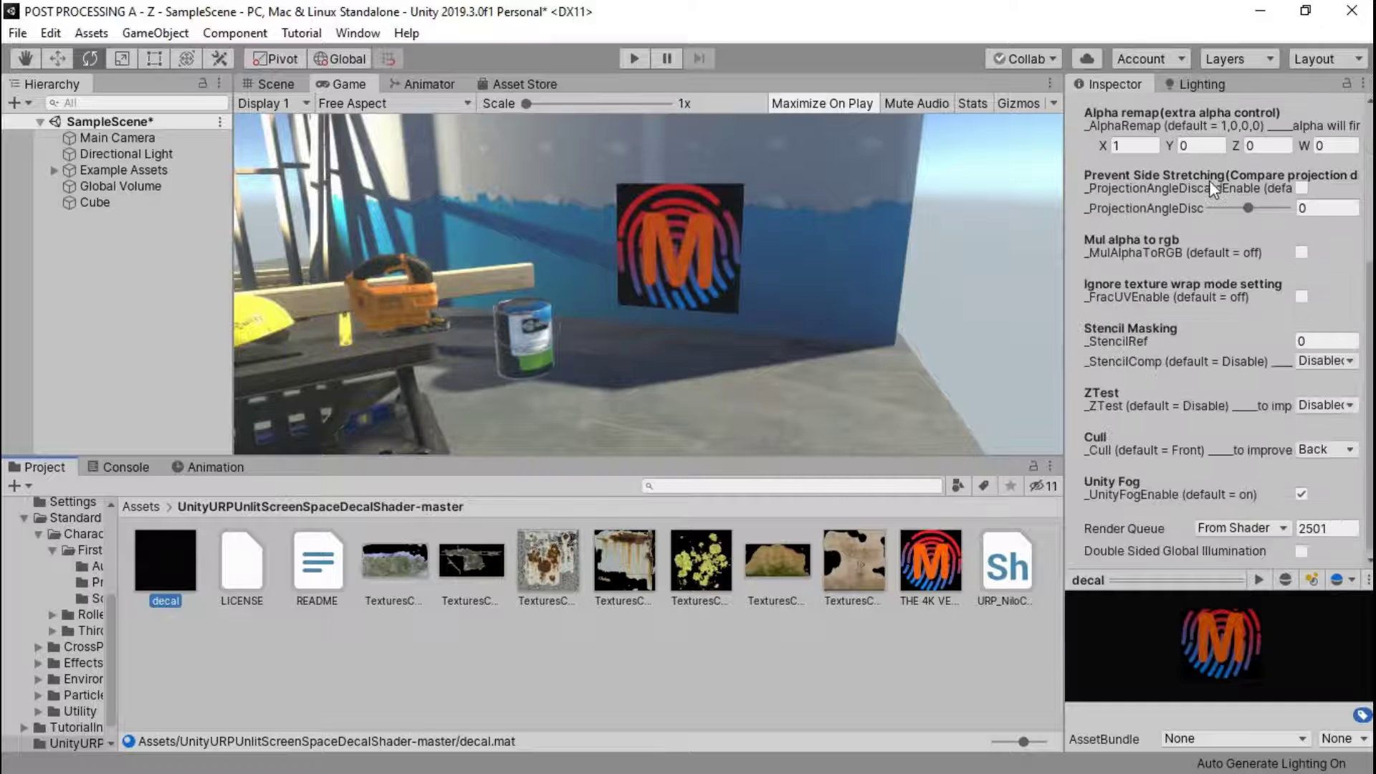
{"action": "scroll", "coordinate": [1198, 268], "scroll_direction": "up", "scroll_amount": 5}
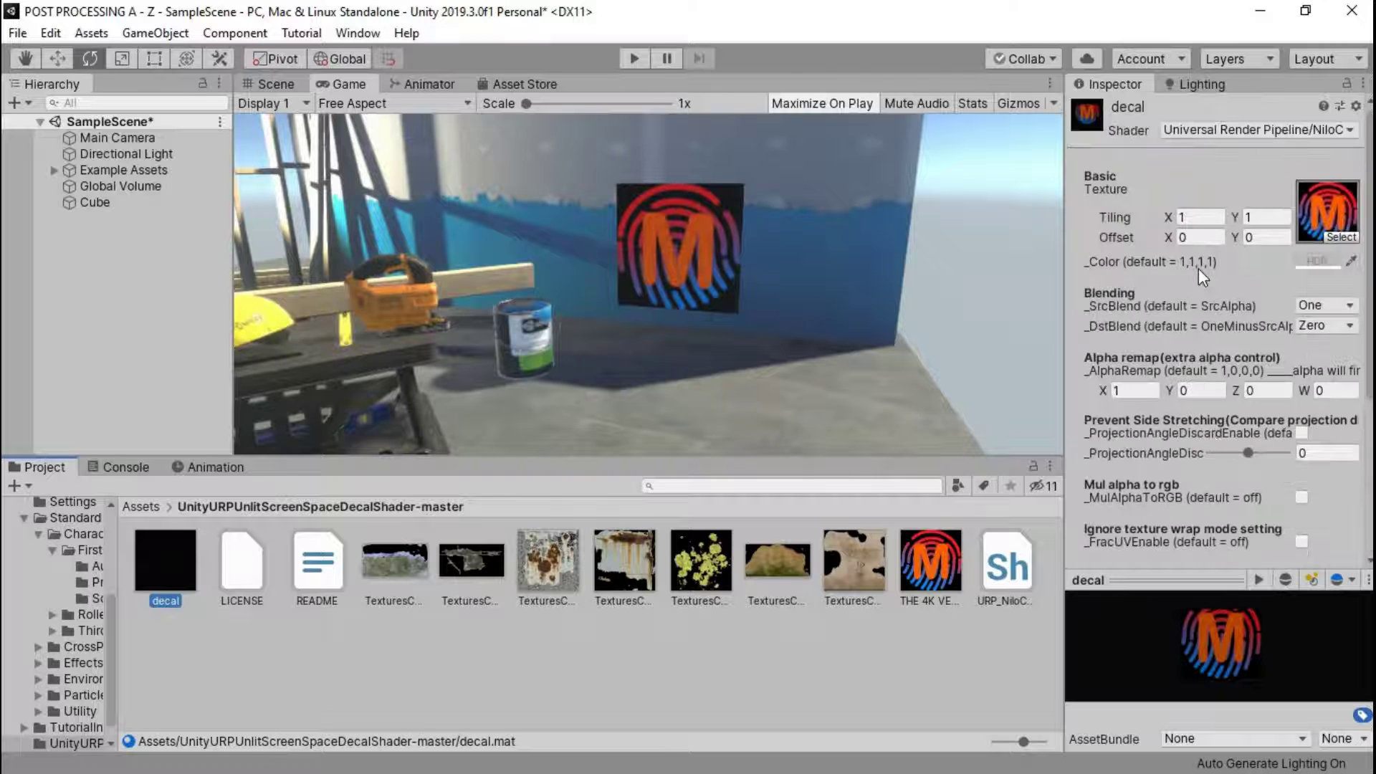